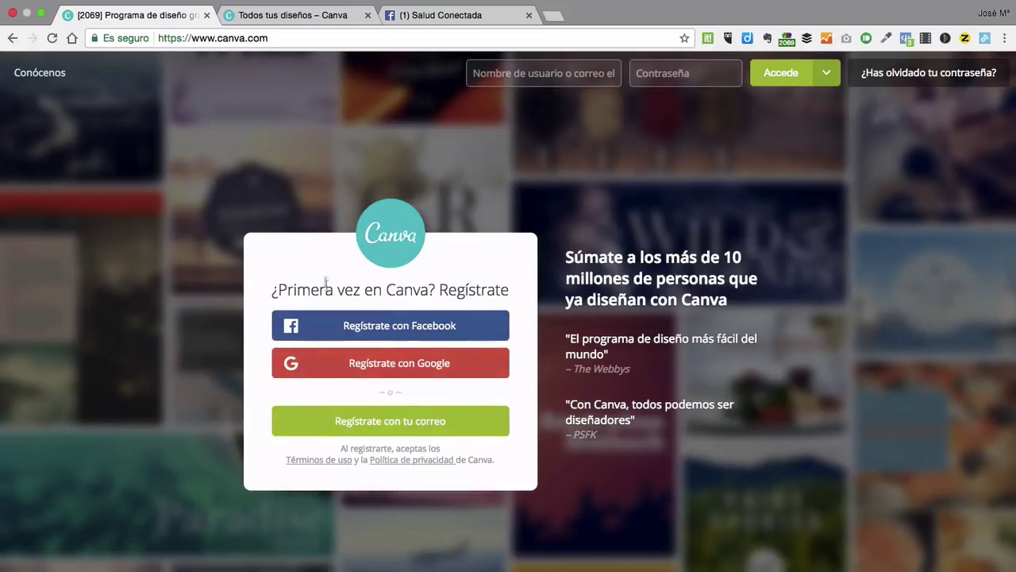
Switch to the logged-in Canva account and view the brand page with its color palettes, logos and typography.
{"action": "left_click", "coordinate": [281, 19]}
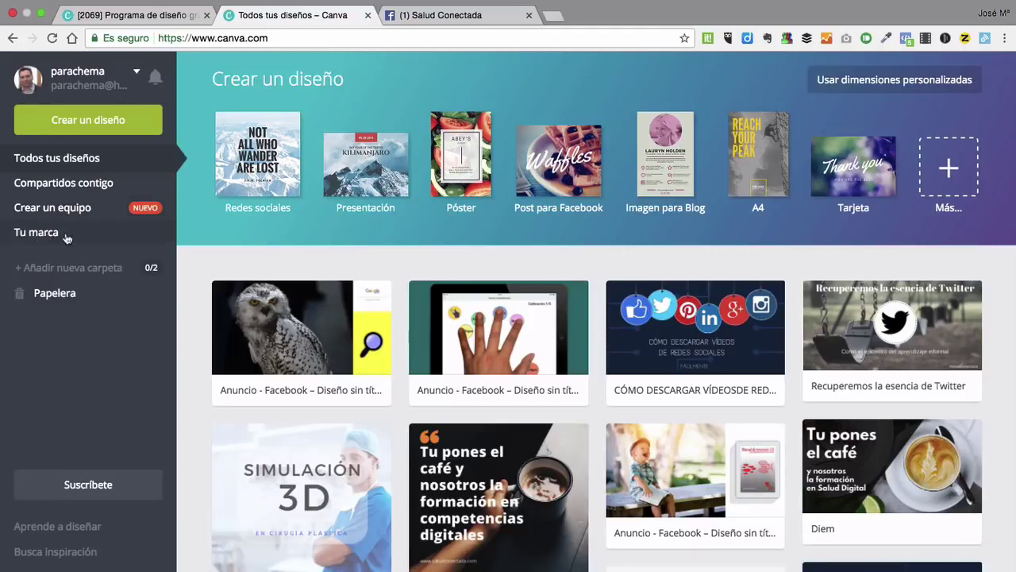
{"action": "left_click", "coordinate": [67, 238]}
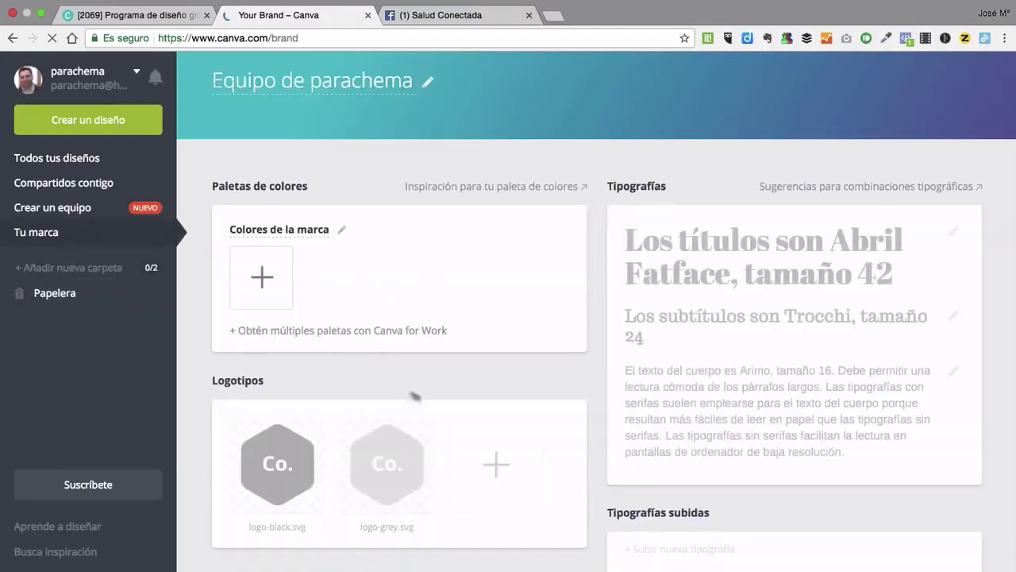
{"action": "mouse_move", "coordinate": [700, 287]}
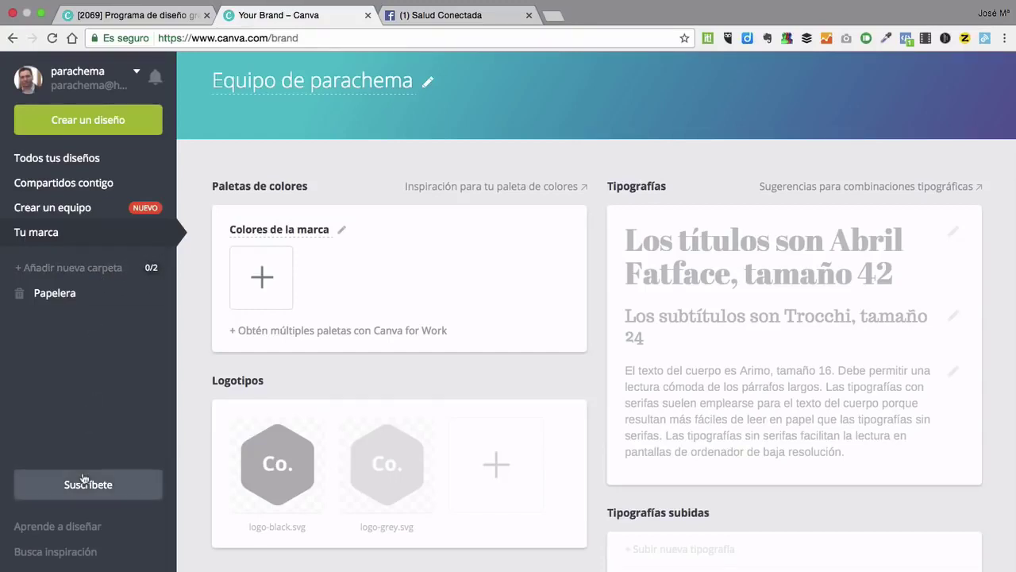
Look through the Canva design tutorials, from Advanced Tips to Backgrounds and Branding, and close the tutorials page.
{"action": "left_click", "coordinate": [80, 528]}
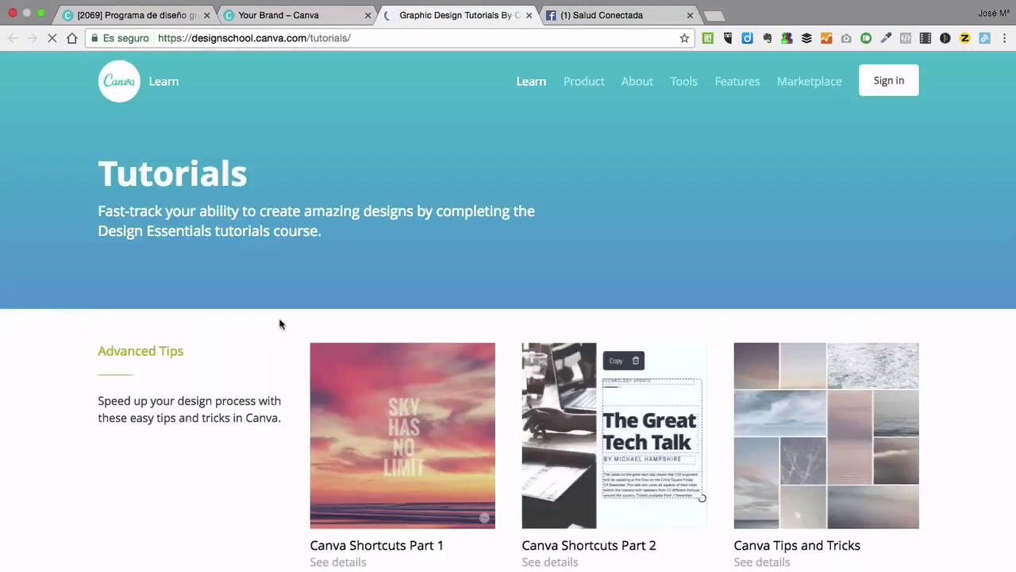
{"action": "scroll", "coordinate": [379, 441], "scroll_direction": "down", "scroll_amount": 5}
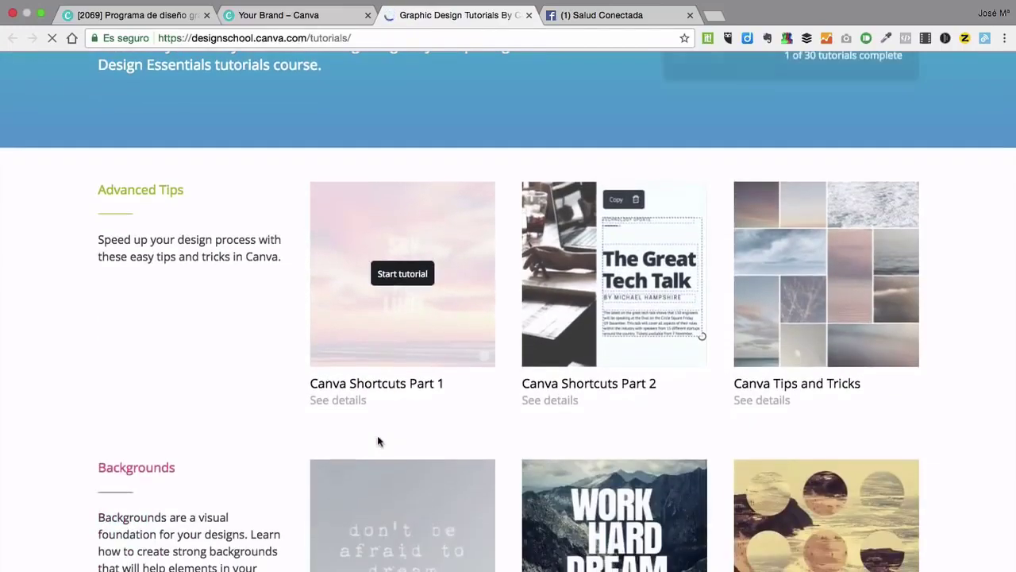
{"action": "scroll", "coordinate": [379, 441], "scroll_direction": "down", "scroll_amount": 2}
{"action": "scroll", "coordinate": [379, 441], "scroll_direction": "down", "scroll_amount": 4}
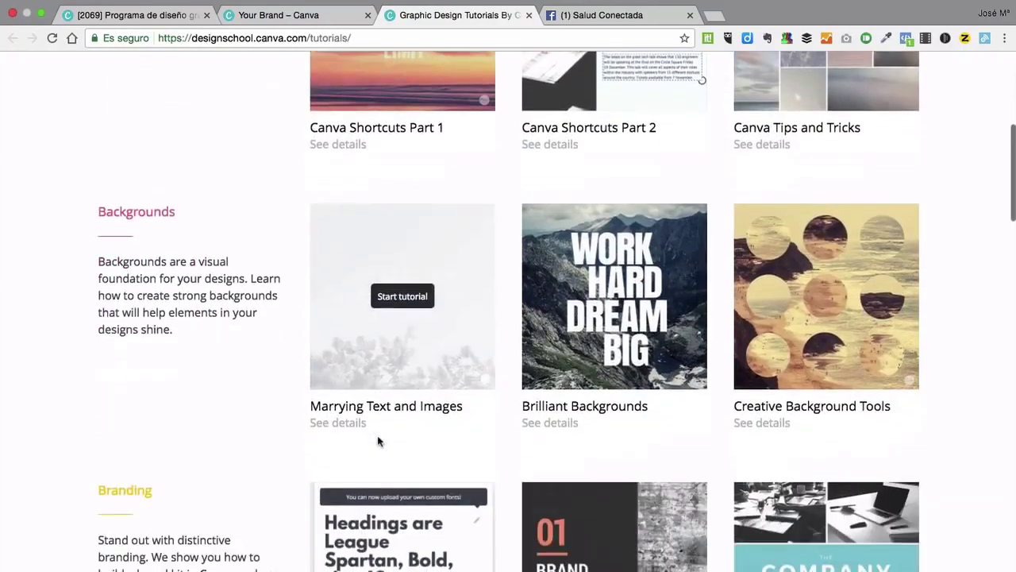
{"action": "scroll", "coordinate": [379, 441], "scroll_direction": "down", "scroll_amount": 2}
{"action": "scroll", "coordinate": [377, 441], "scroll_direction": "up", "scroll_amount": 4}
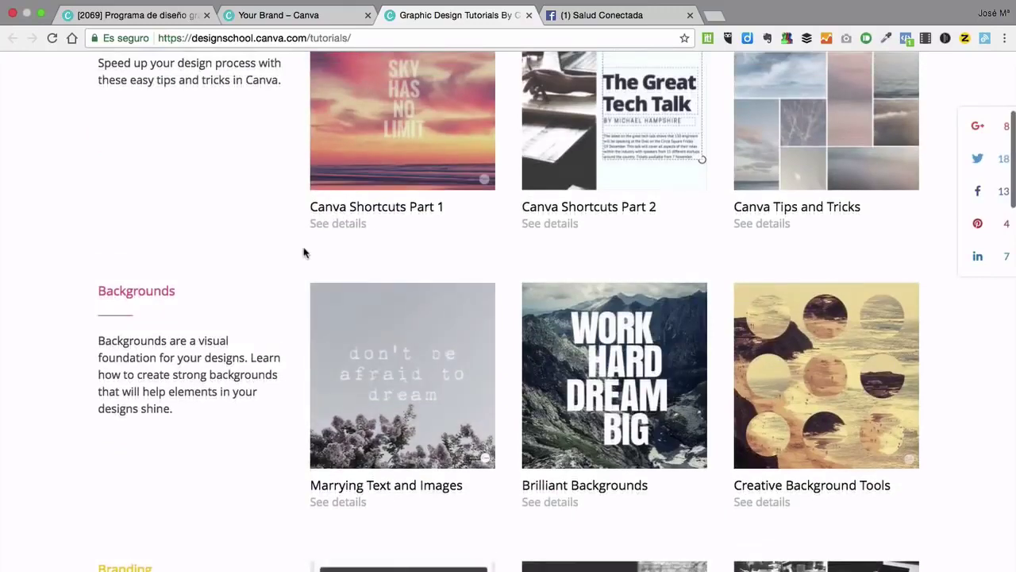
{"action": "left_click", "coordinate": [531, 16]}
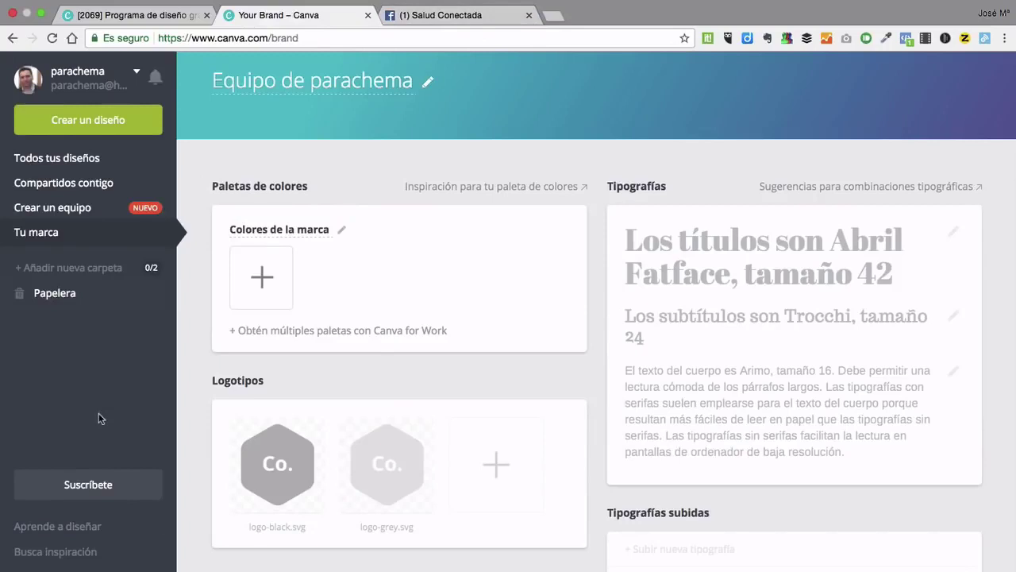
Browse the community design stream for inspiration, going through the published designs and returning to its beginning.
{"action": "left_click", "coordinate": [52, 551]}
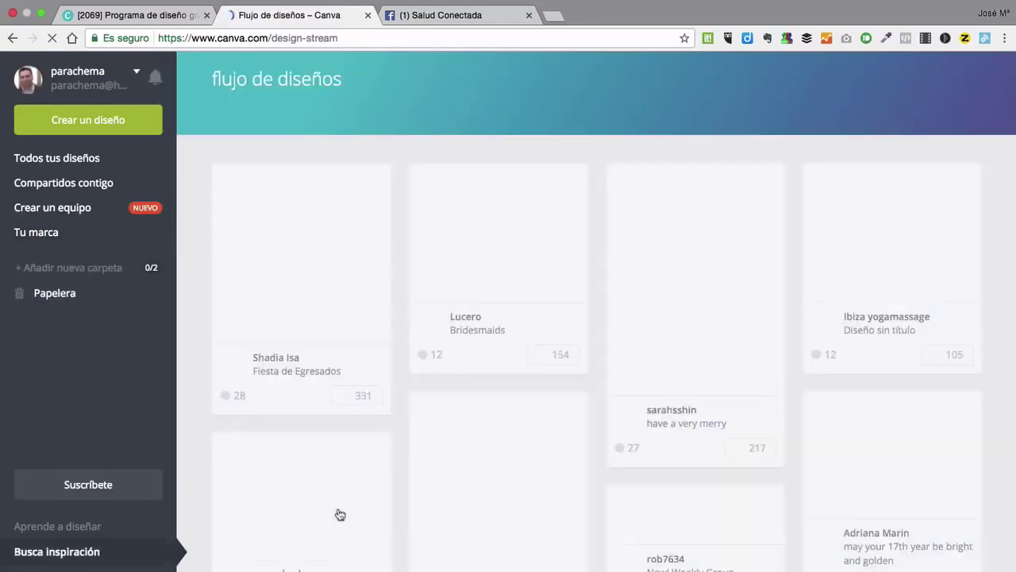
{"action": "scroll", "coordinate": [476, 511], "scroll_direction": "down", "scroll_amount": 1}
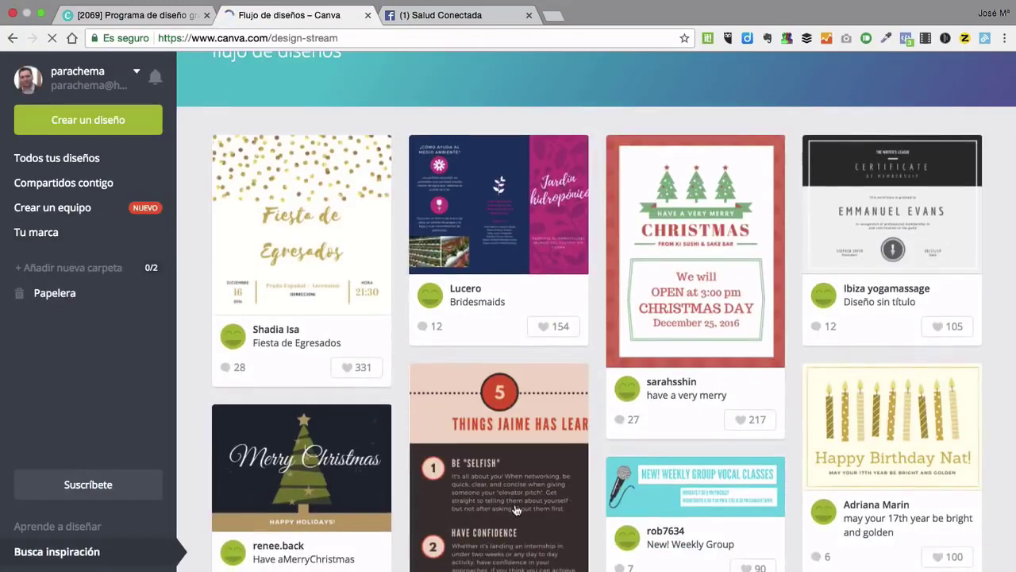
{"action": "scroll", "coordinate": [516, 510], "scroll_direction": "down", "scroll_amount": 5}
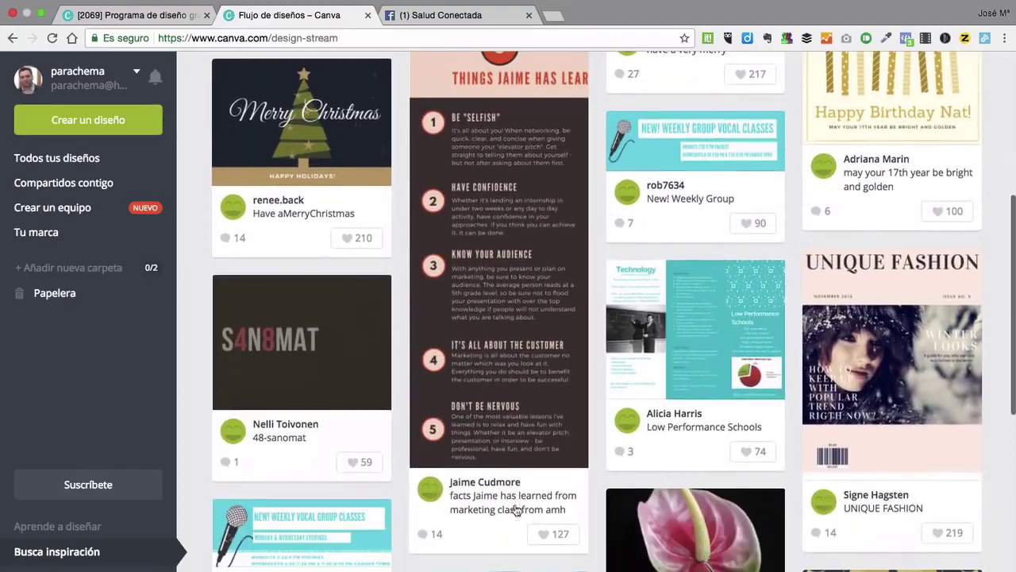
{"action": "scroll", "coordinate": [516, 509], "scroll_direction": "down", "scroll_amount": 5}
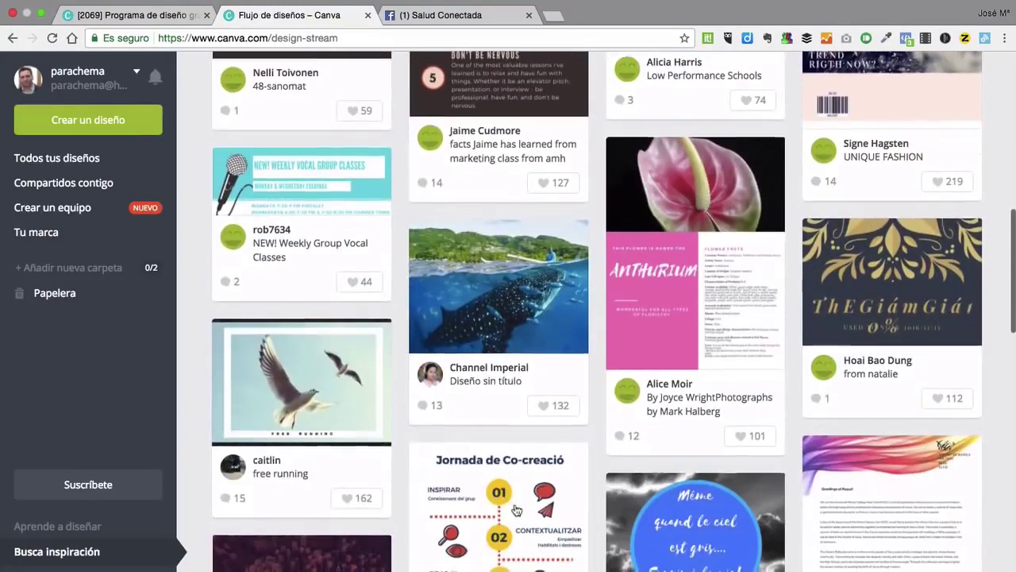
{"action": "scroll", "coordinate": [516, 510], "scroll_direction": "down", "scroll_amount": 5}
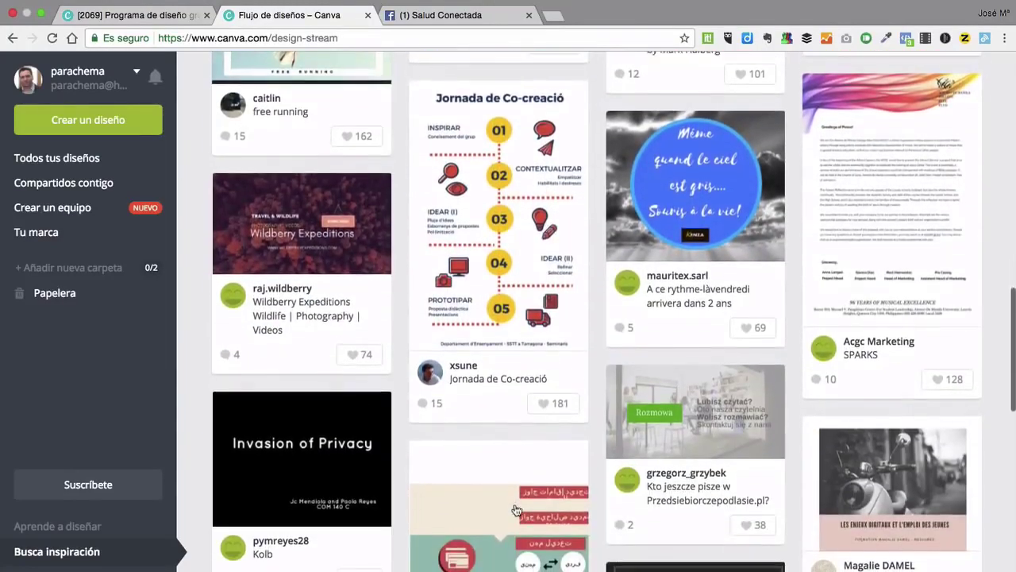
{"action": "scroll", "coordinate": [516, 510], "scroll_direction": "down", "scroll_amount": 1}
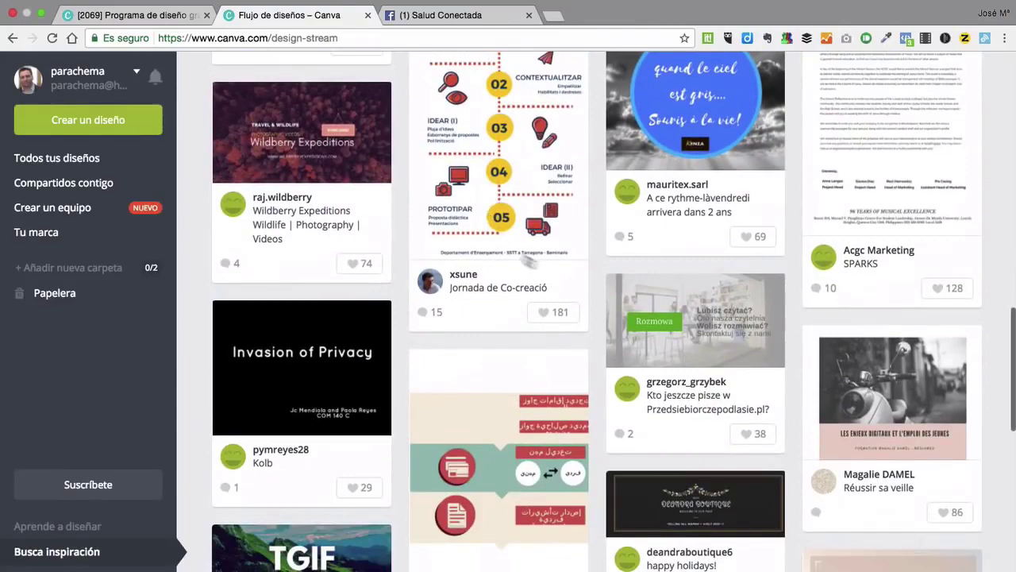
{"action": "scroll", "coordinate": [661, 474], "scroll_direction": "down", "scroll_amount": 1}
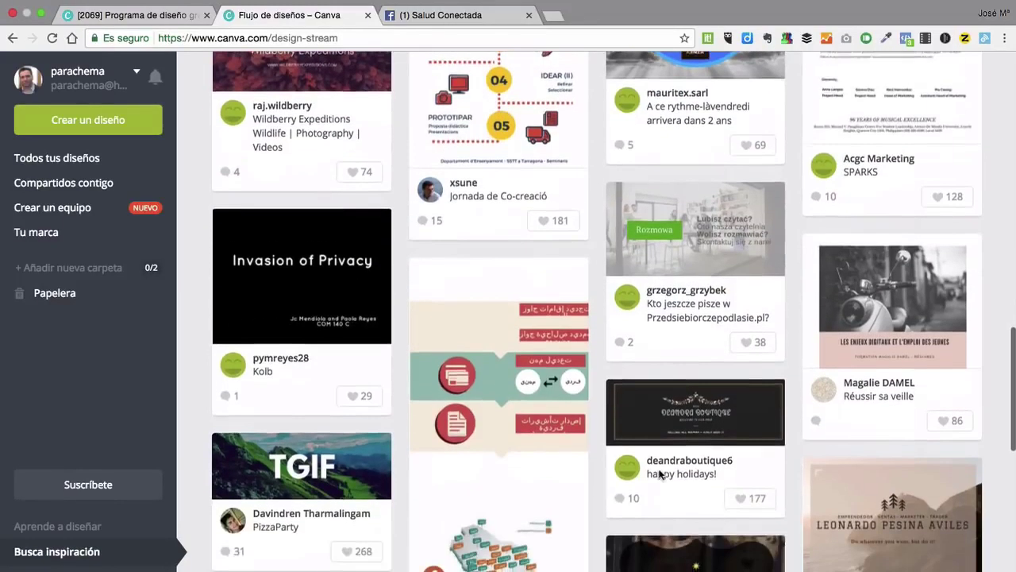
{"action": "scroll", "coordinate": [660, 474], "scroll_direction": "down", "scroll_amount": 1}
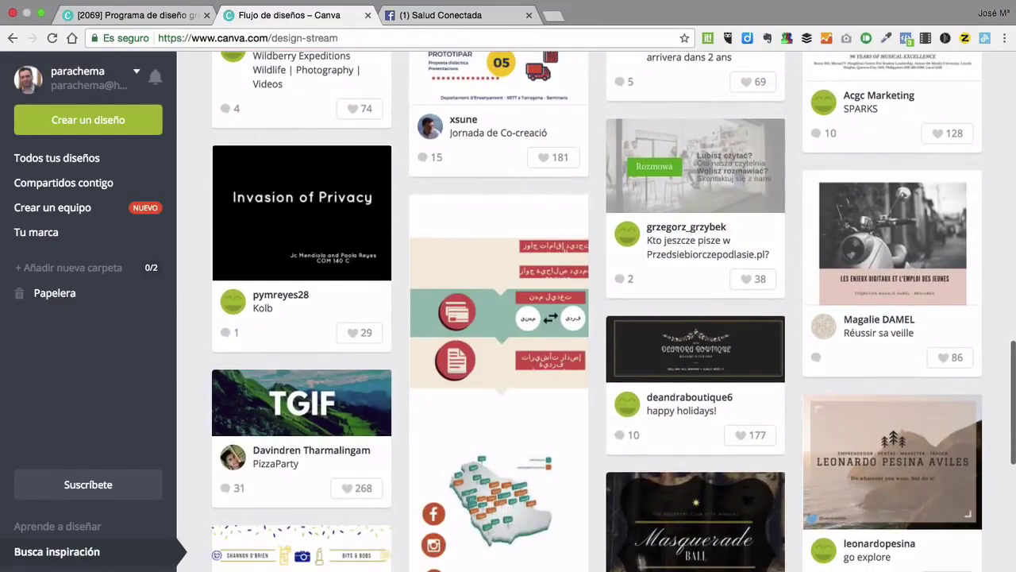
{"action": "scroll", "coordinate": [639, 556], "scroll_direction": "down", "scroll_amount": 5}
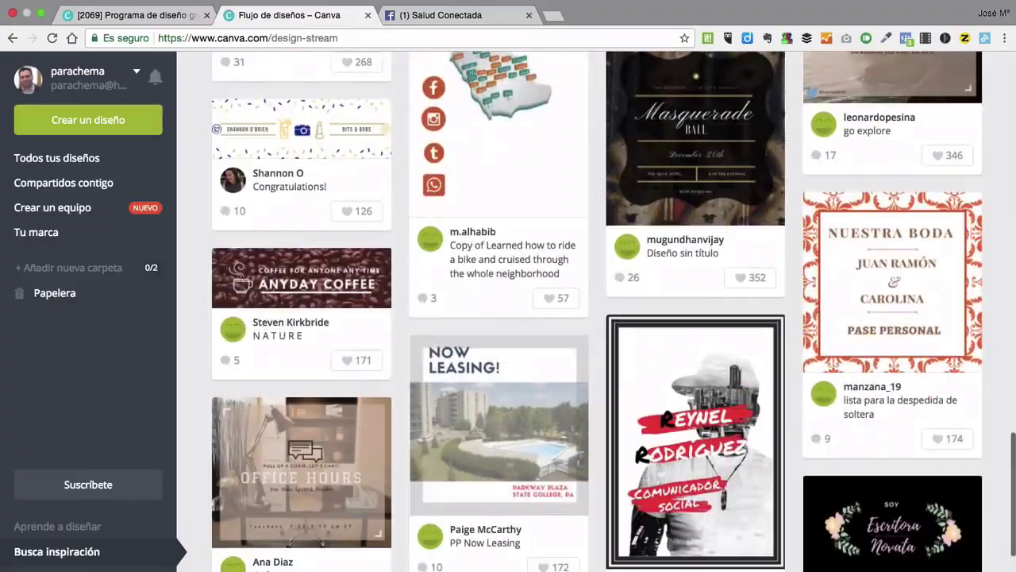
{"action": "scroll", "coordinate": [595, 318], "scroll_direction": "down", "scroll_amount": 4}
{"action": "scroll", "coordinate": [595, 317], "scroll_direction": "up", "scroll_amount": 1}
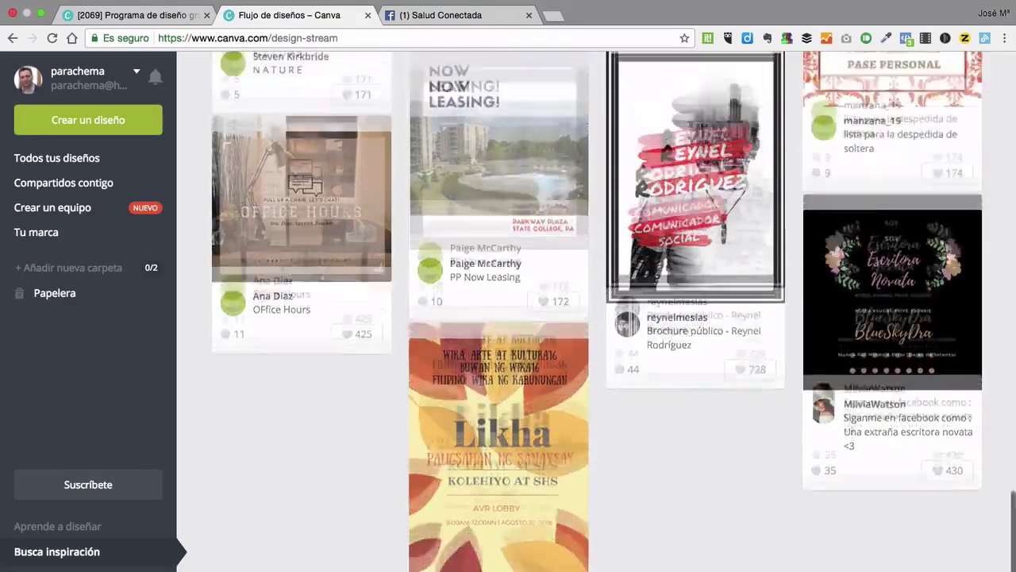
{"action": "scroll", "coordinate": [294, 474], "scroll_direction": "up", "scroll_amount": 15}
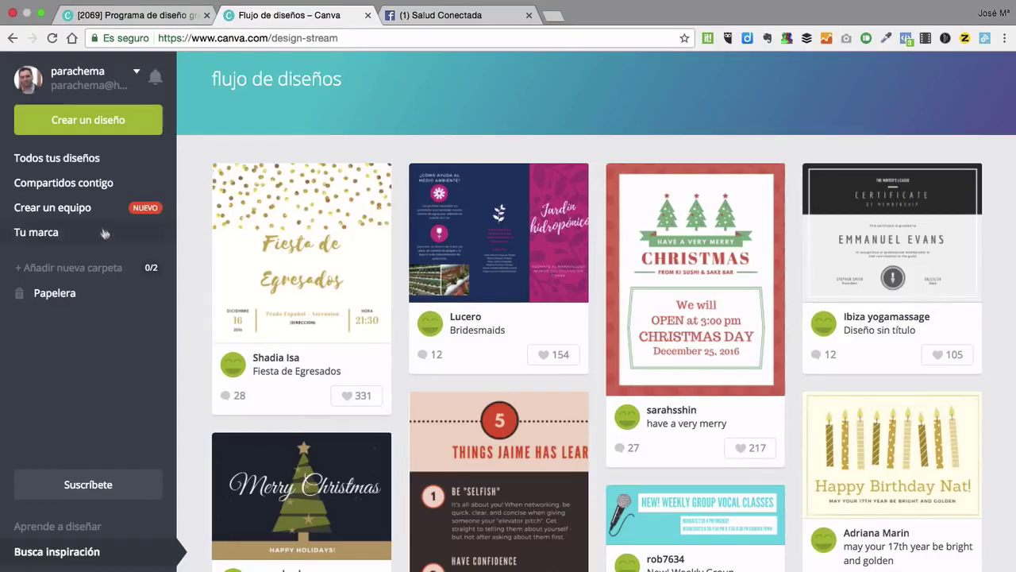
Open the catalogue of new design types and examine the formats for social media, documents, eBooks, marketing and headers.
{"action": "left_click", "coordinate": [92, 123]}
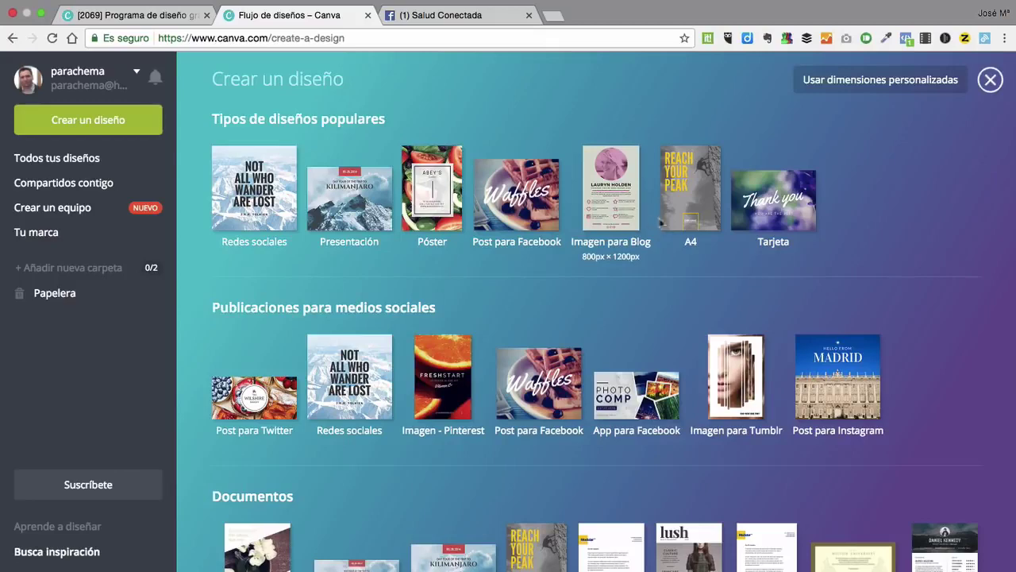
{"action": "scroll", "coordinate": [611, 402], "scroll_direction": "down", "scroll_amount": 1}
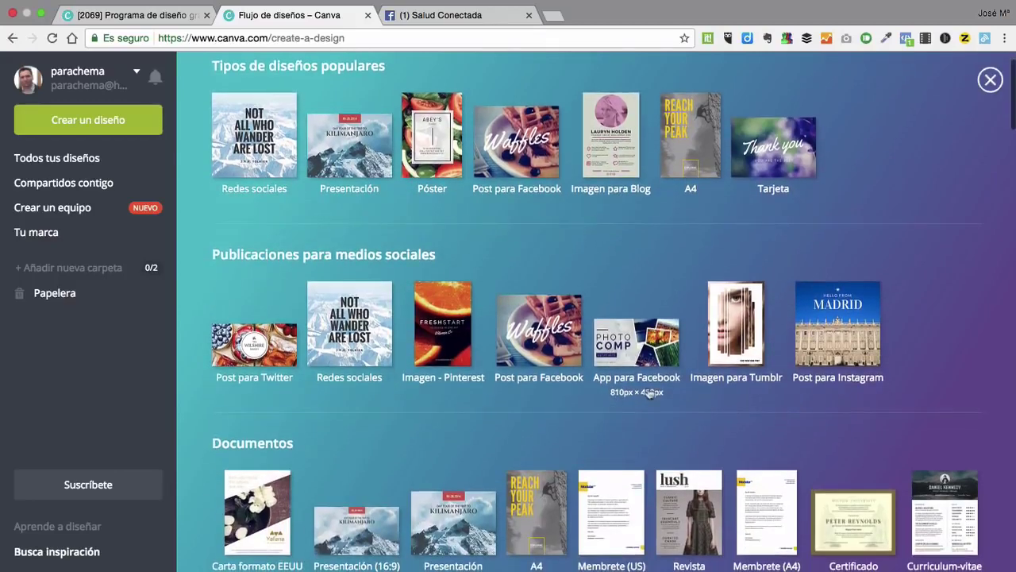
{"action": "scroll", "coordinate": [649, 391], "scroll_direction": "down", "scroll_amount": 2}
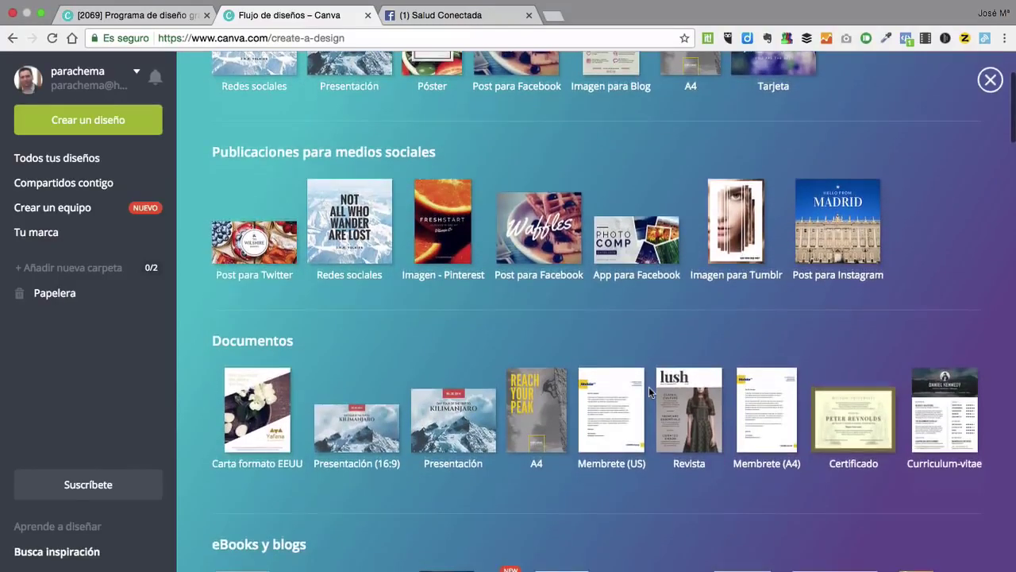
{"action": "scroll", "coordinate": [649, 387], "scroll_direction": "down", "scroll_amount": 1}
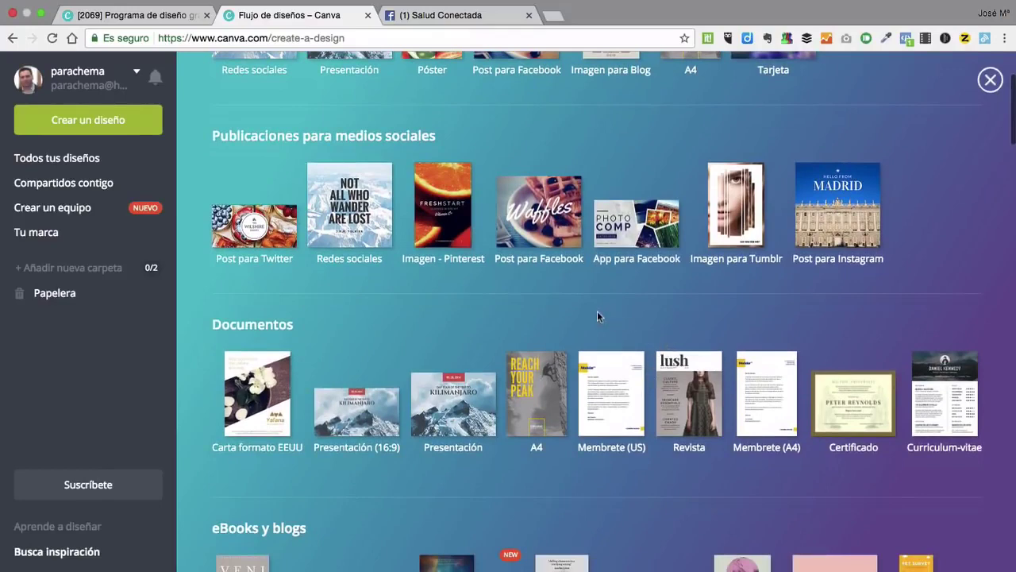
{"action": "scroll", "coordinate": [599, 316], "scroll_direction": "down", "scroll_amount": 1}
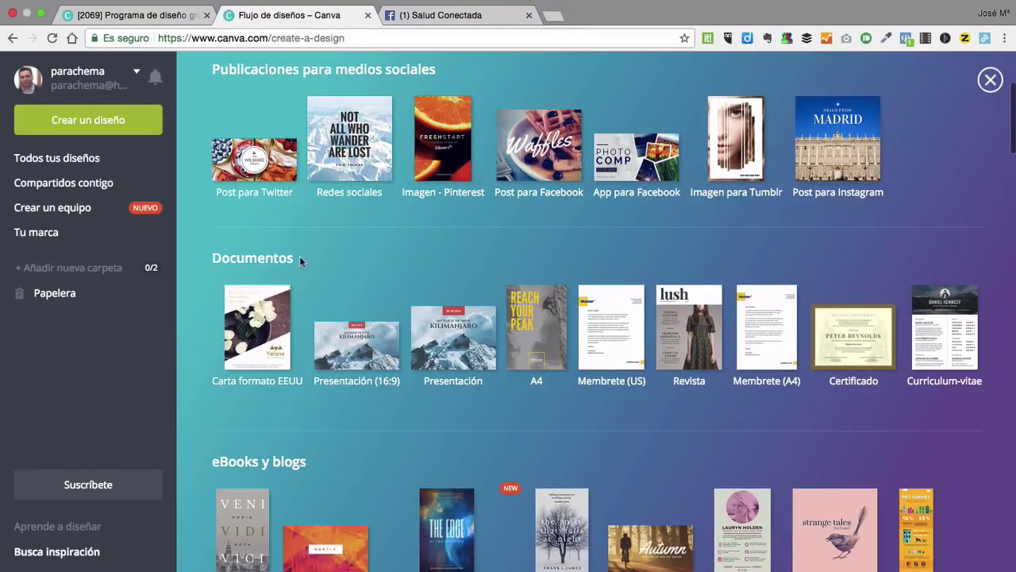
{"action": "scroll", "coordinate": [377, 430], "scroll_direction": "down", "scroll_amount": 1}
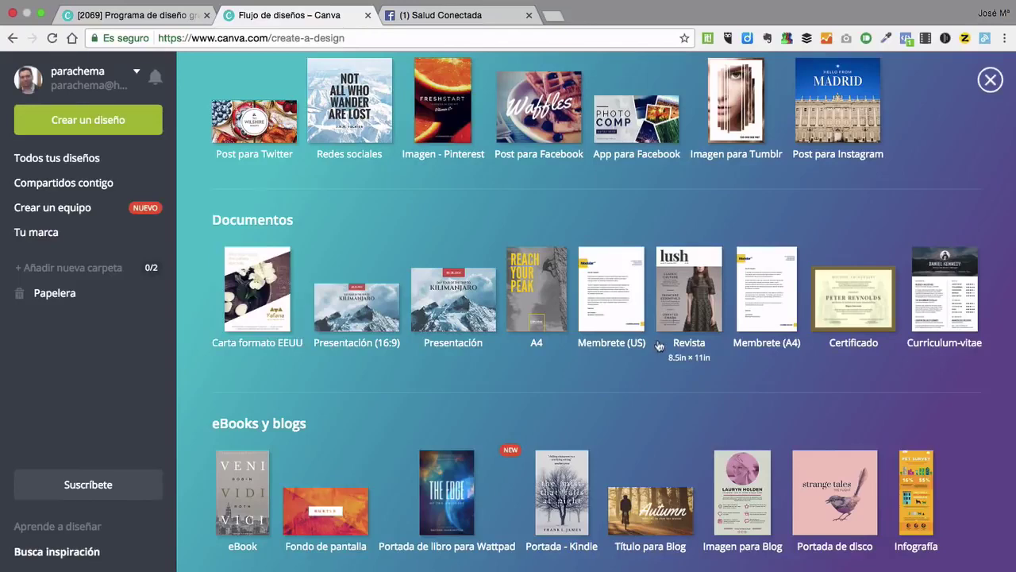
{"action": "scroll", "coordinate": [659, 359], "scroll_direction": "down", "scroll_amount": 3}
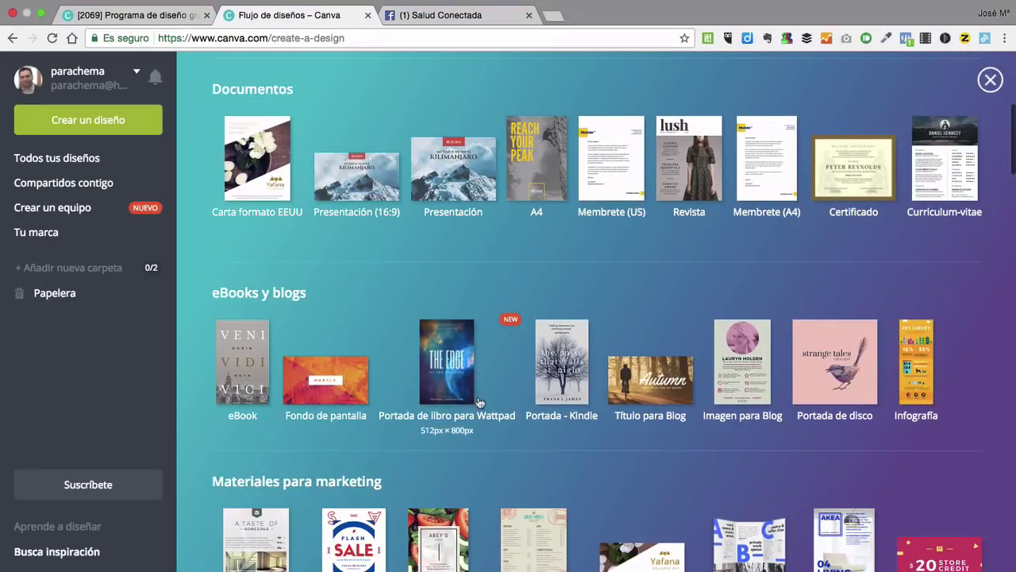
{"action": "scroll", "coordinate": [478, 402], "scroll_direction": "down", "scroll_amount": 1}
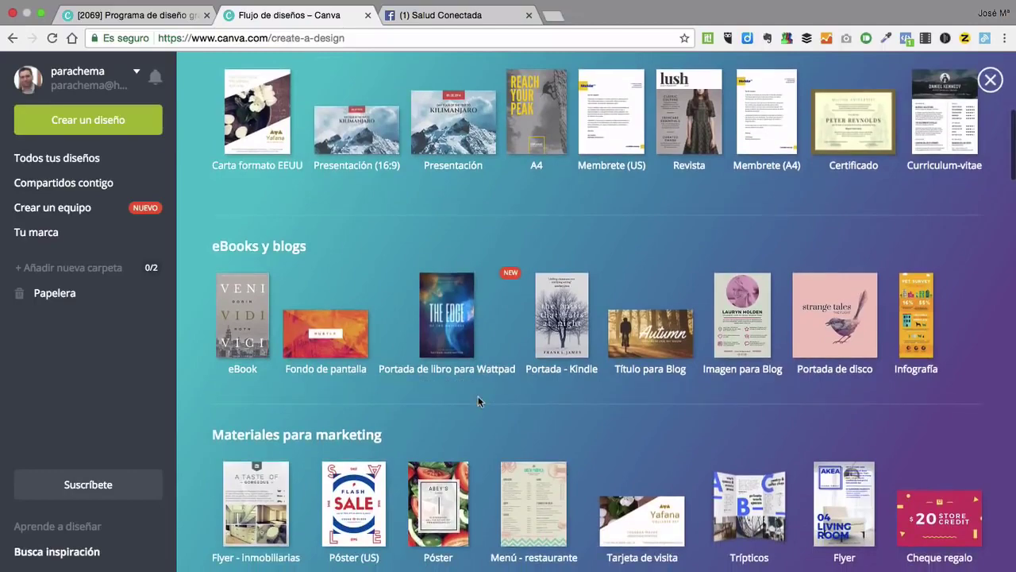
{"action": "scroll", "coordinate": [478, 401], "scroll_direction": "down", "scroll_amount": 4}
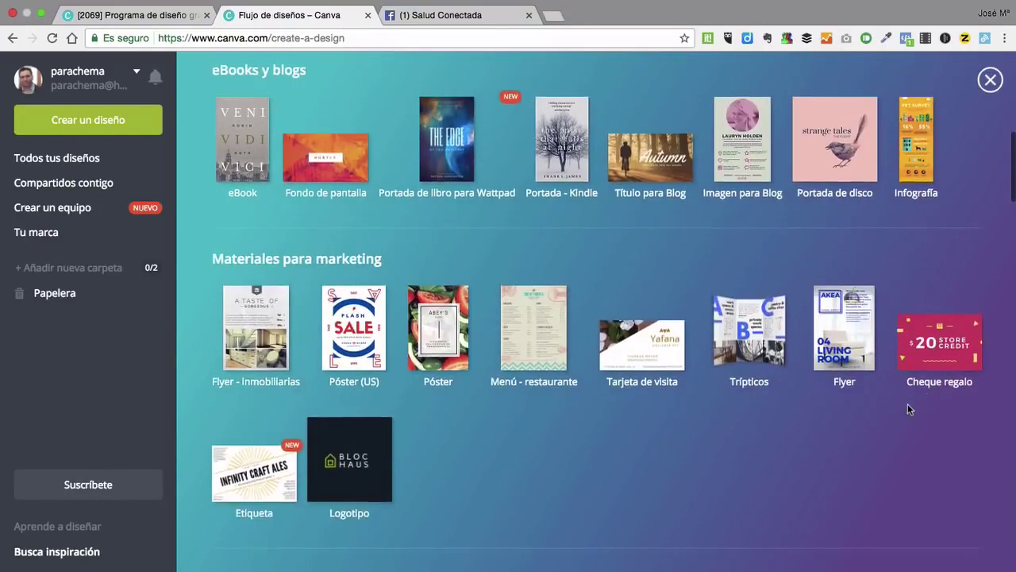
{"action": "scroll", "coordinate": [908, 409], "scroll_direction": "down", "scroll_amount": 1}
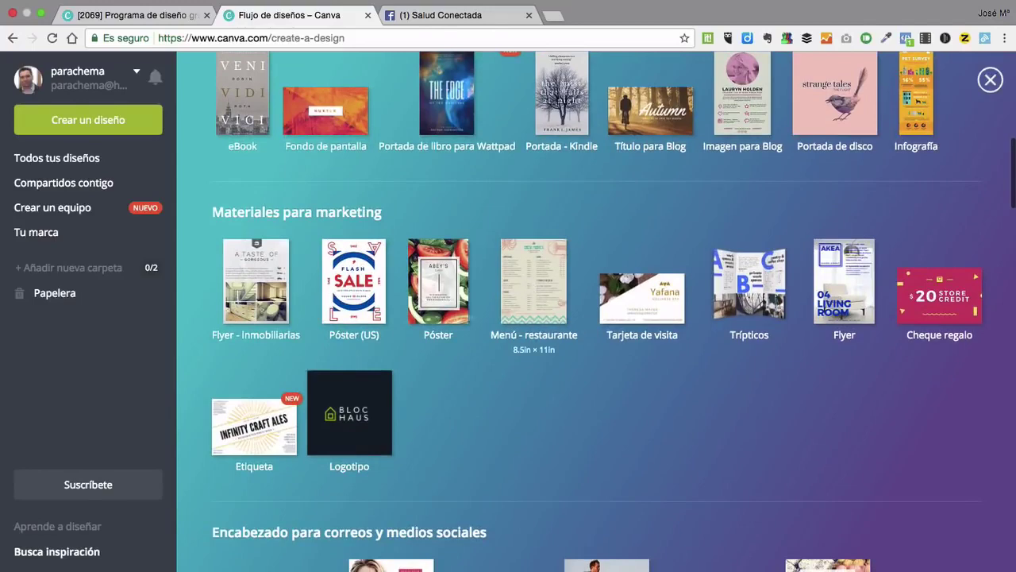
{"action": "scroll", "coordinate": [472, 418], "scroll_direction": "down", "scroll_amount": 3}
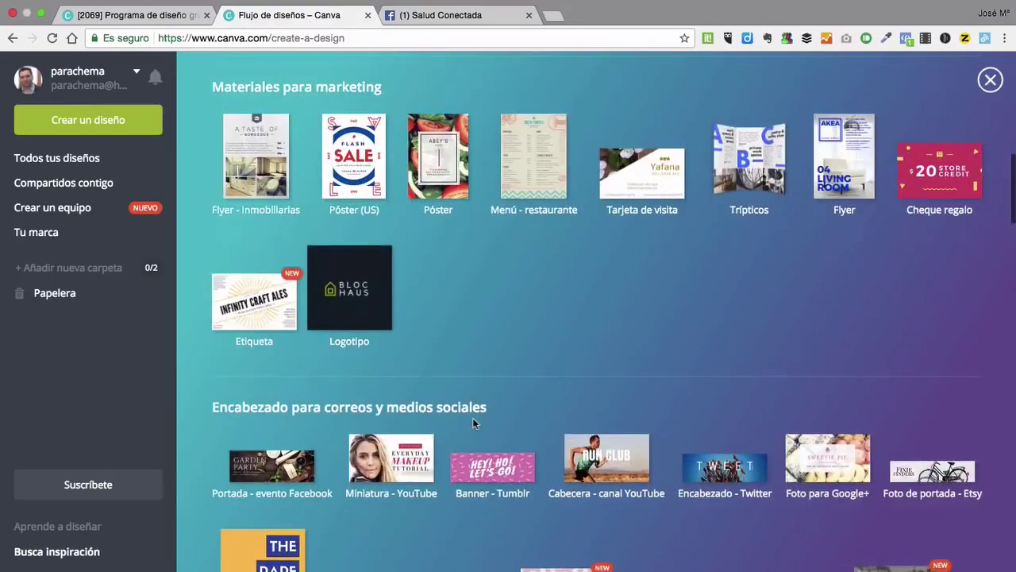
{"action": "scroll", "coordinate": [762, 361], "scroll_direction": "down", "scroll_amount": 2}
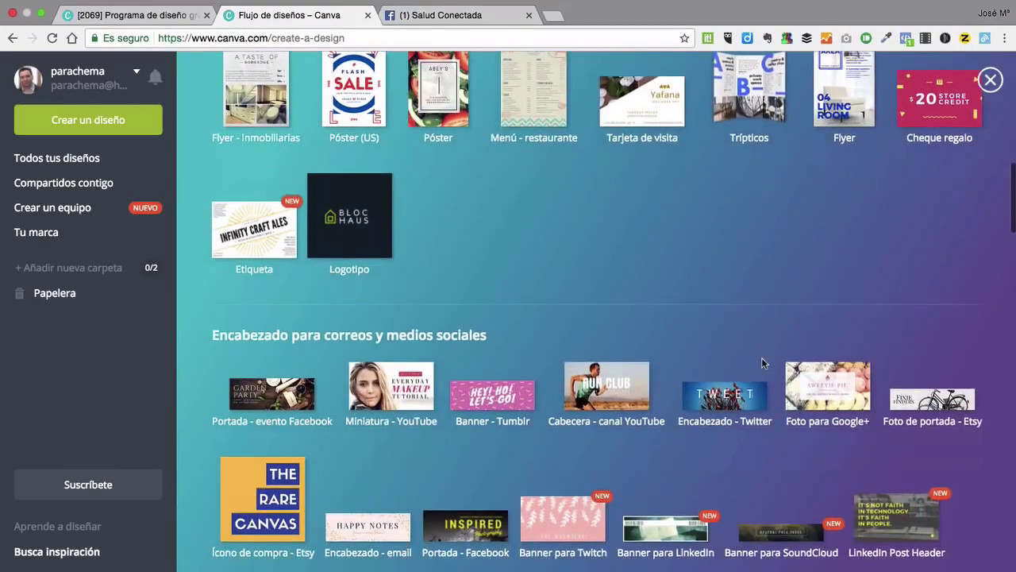
{"action": "scroll", "coordinate": [481, 297], "scroll_direction": "up", "scroll_amount": 10}
{"action": "scroll", "coordinate": [482, 297], "scroll_direction": "up", "scroll_amount": 10}
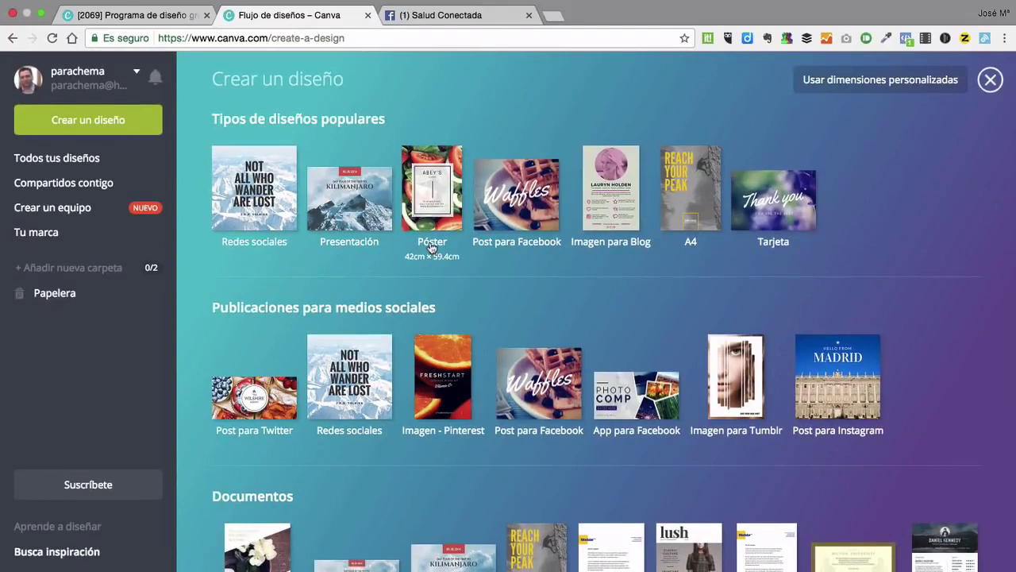
Create a new Post para Facebook design from the social media publication formats.
{"action": "scroll", "coordinate": [430, 247], "scroll_direction": "down", "scroll_amount": 3}
{"action": "scroll", "coordinate": [429, 247], "scroll_direction": "up", "scroll_amount": 2}
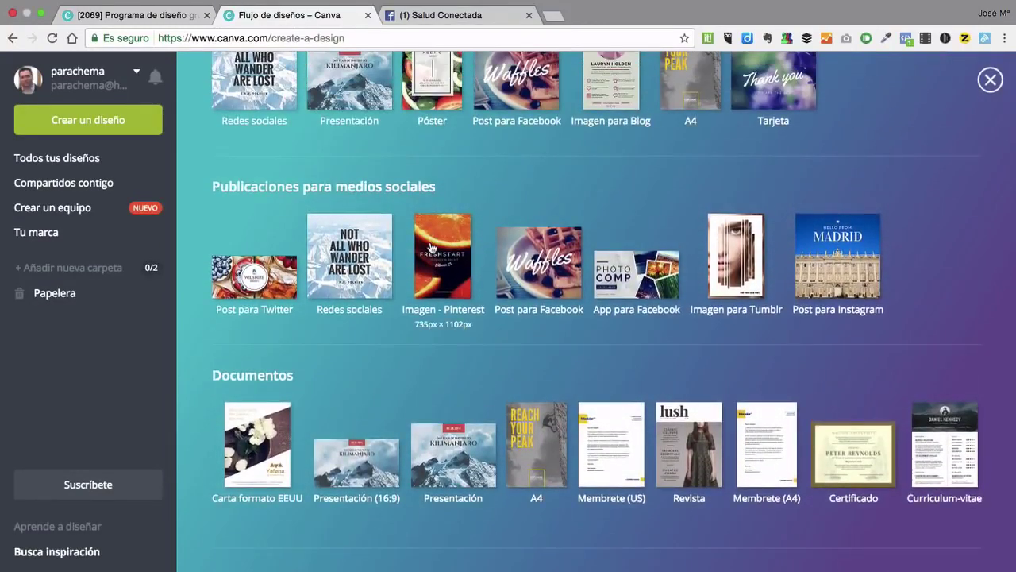
{"action": "left_click", "coordinate": [539, 289]}
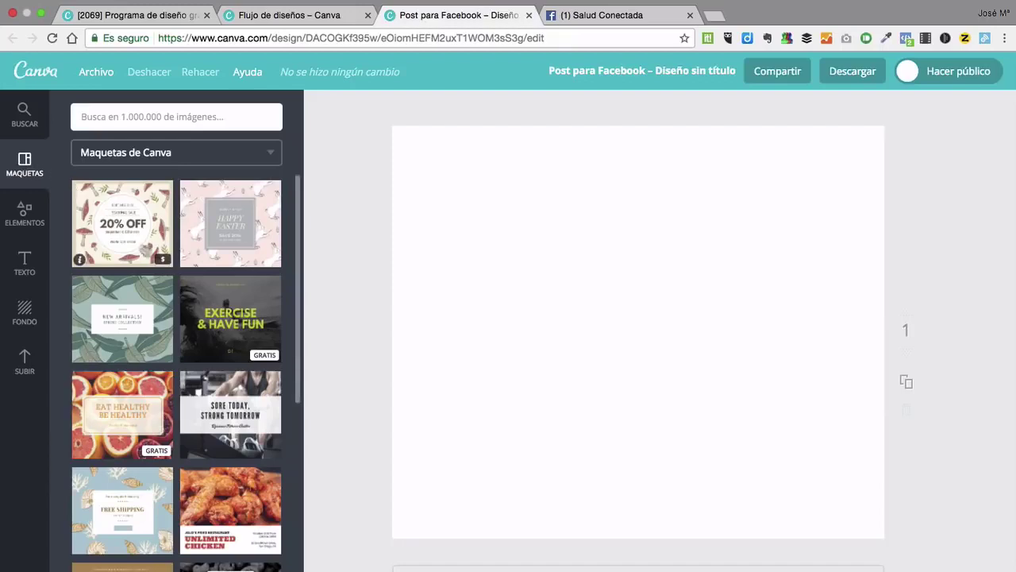
Look through the Canva layout templates for the Facebook post, and examine the categories of available design elements.
{"action": "scroll", "coordinate": [190, 357], "scroll_direction": "down", "scroll_amount": 1}
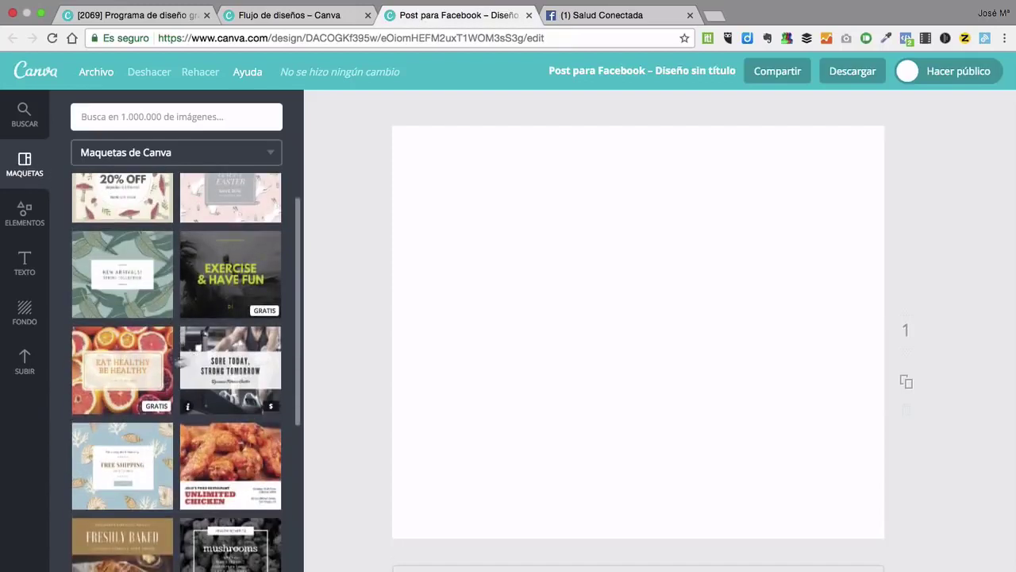
{"action": "scroll", "coordinate": [127, 401], "scroll_direction": "down", "scroll_amount": 3}
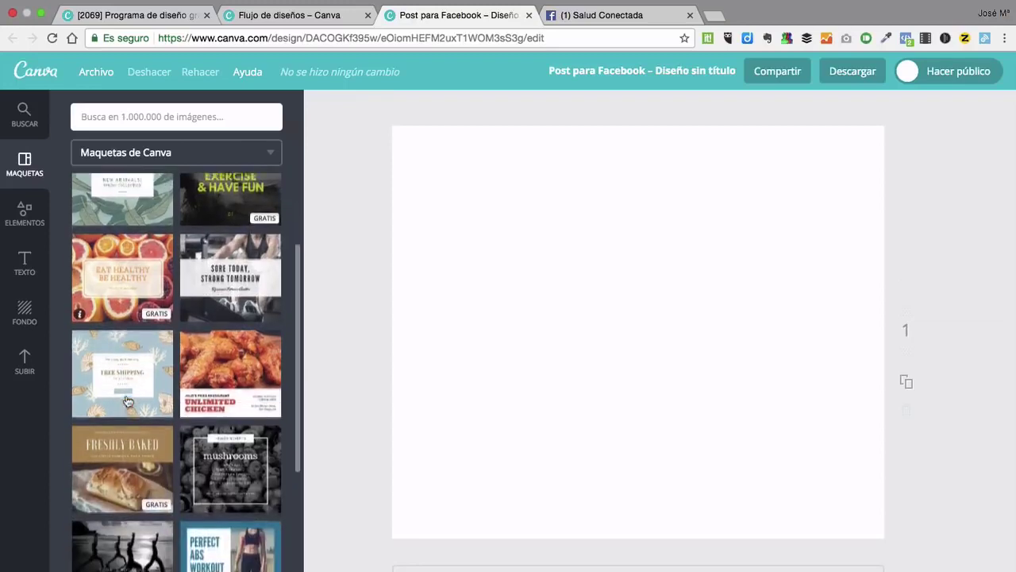
{"action": "scroll", "coordinate": [127, 401], "scroll_direction": "down", "scroll_amount": 5}
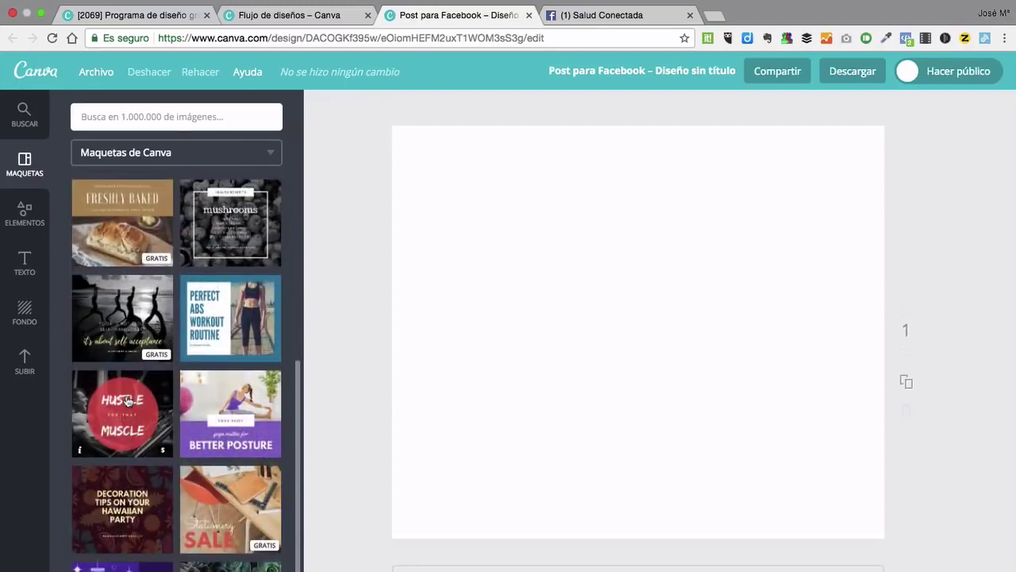
{"action": "scroll", "coordinate": [127, 401], "scroll_direction": "down", "scroll_amount": 5}
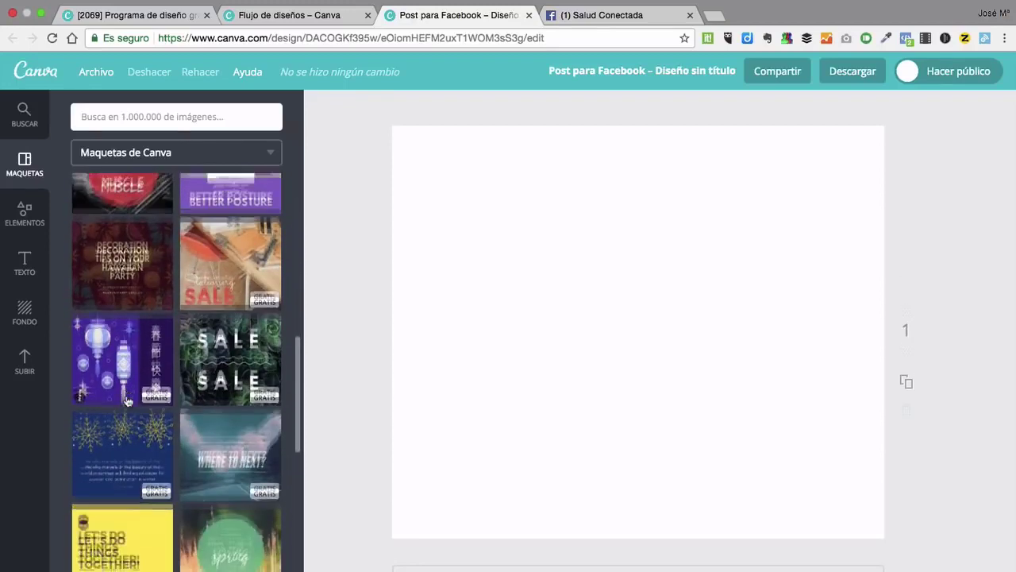
{"action": "scroll", "coordinate": [127, 401], "scroll_direction": "down", "scroll_amount": 4}
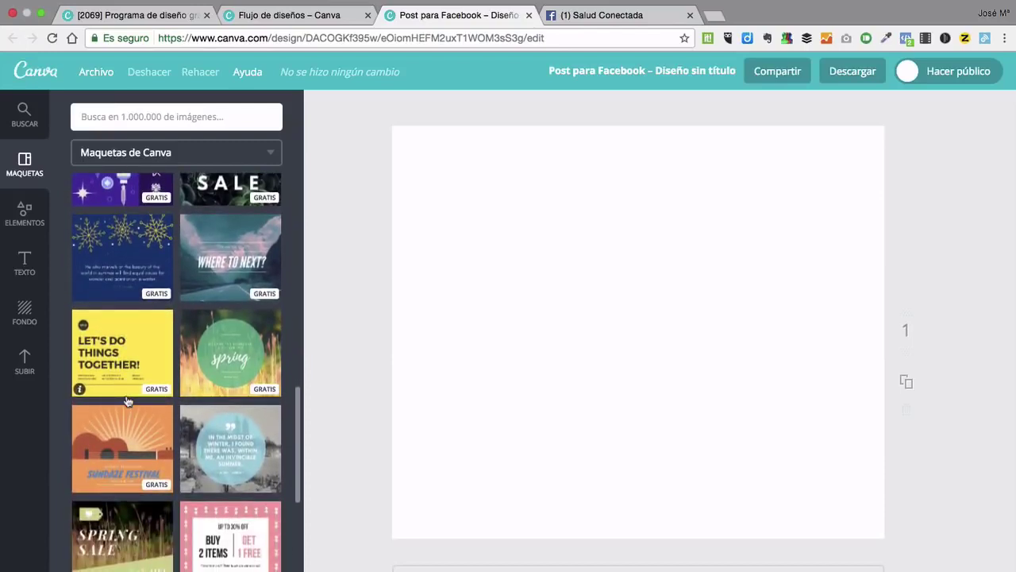
{"action": "scroll", "coordinate": [127, 401], "scroll_direction": "down", "scroll_amount": 1}
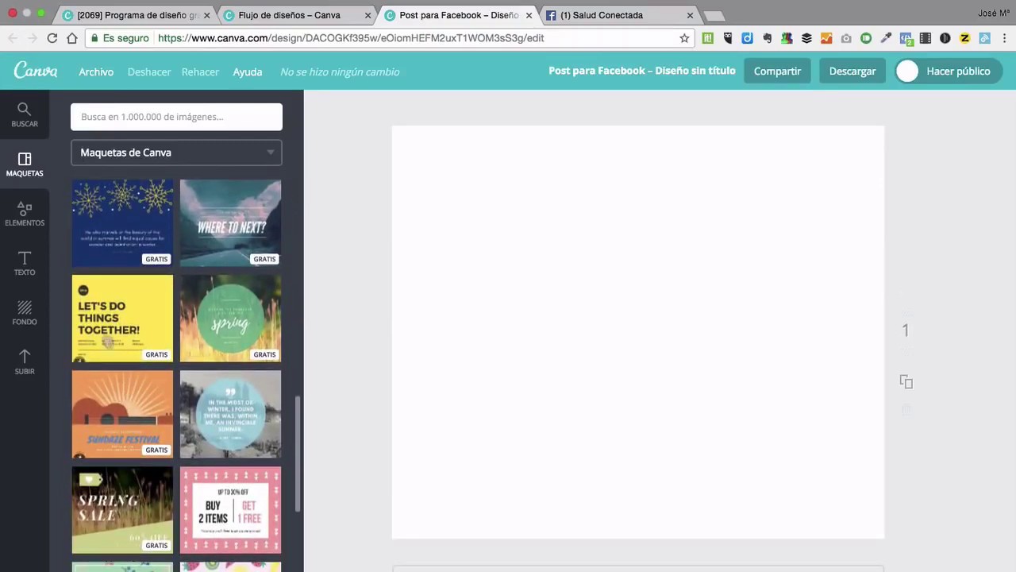
{"action": "left_click", "coordinate": [28, 221]}
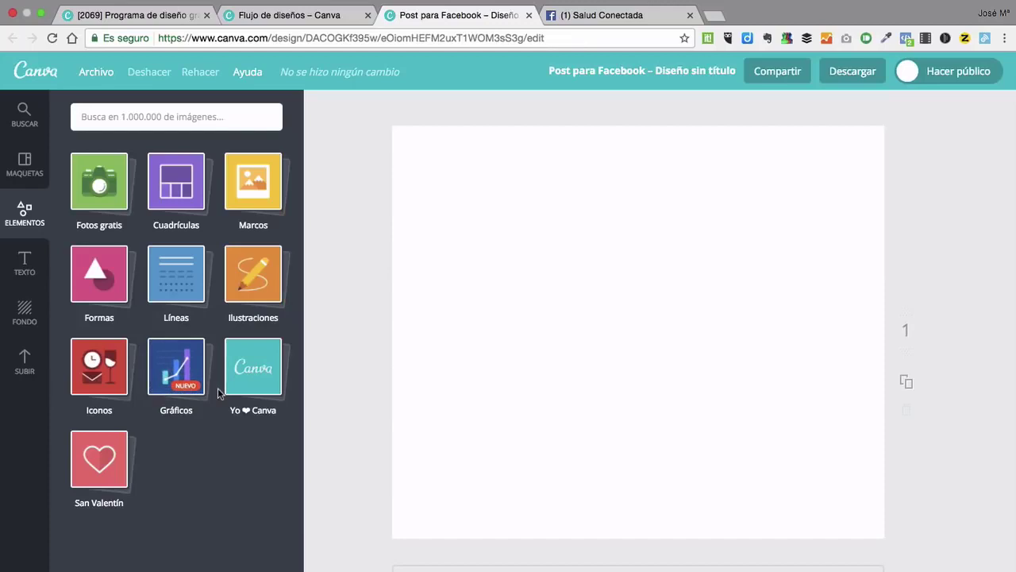
Examine the text options, from titles, subtitles and body text to the ready-made font combinations and badge designs.
{"action": "left_click", "coordinate": [25, 265]}
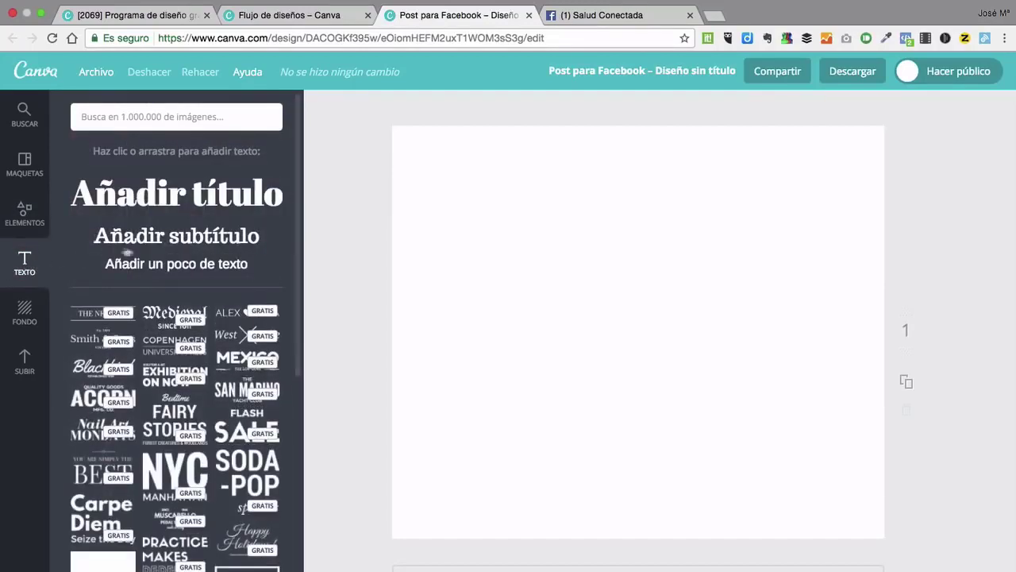
{"action": "scroll", "coordinate": [180, 429], "scroll_direction": "down", "scroll_amount": 3}
{"action": "scroll", "coordinate": [181, 435], "scroll_direction": "down", "scroll_amount": 3}
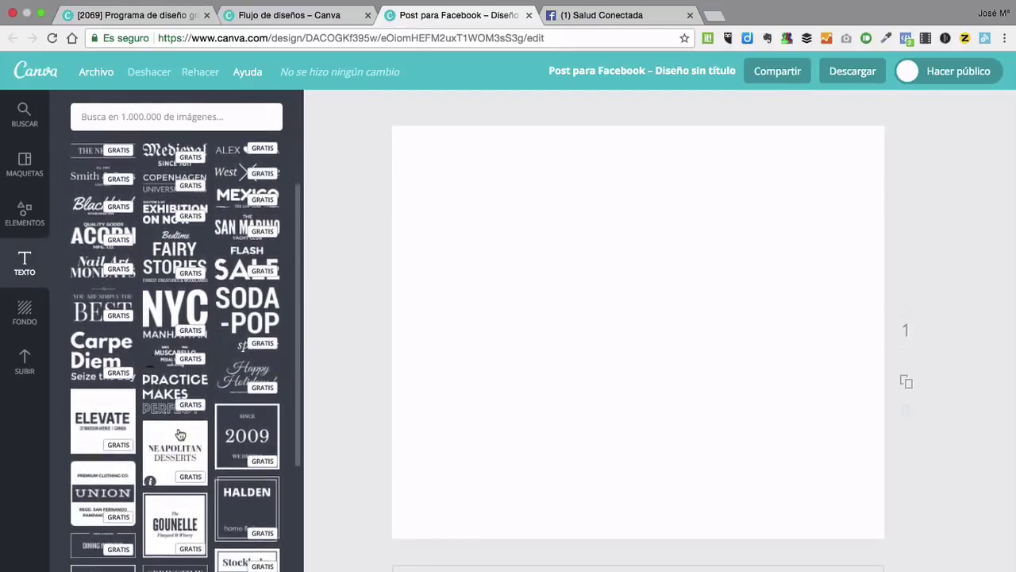
{"action": "scroll", "coordinate": [180, 421], "scroll_direction": "up", "scroll_amount": 6}
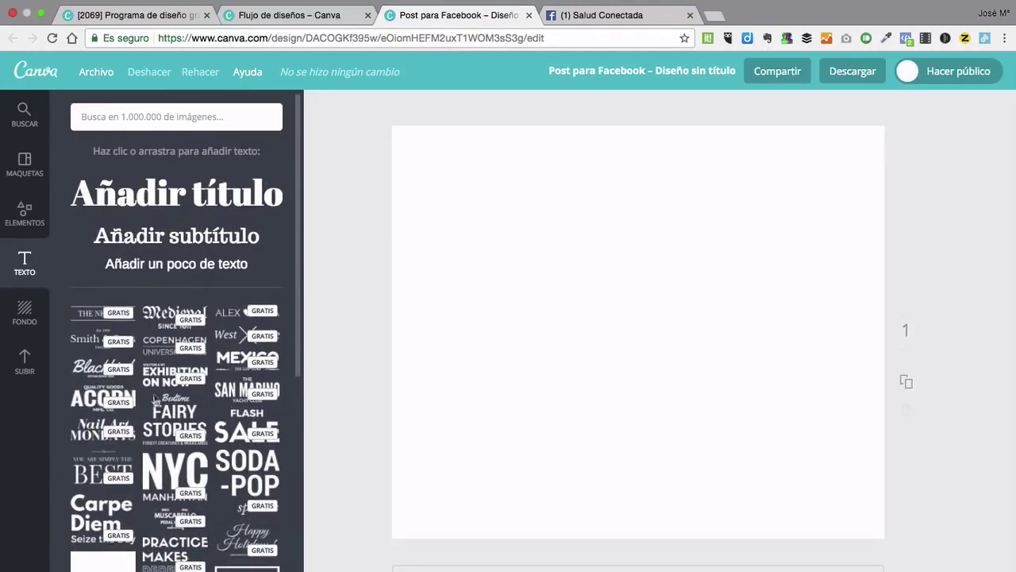
{"action": "scroll", "coordinate": [150, 438], "scroll_direction": "down", "scroll_amount": 3}
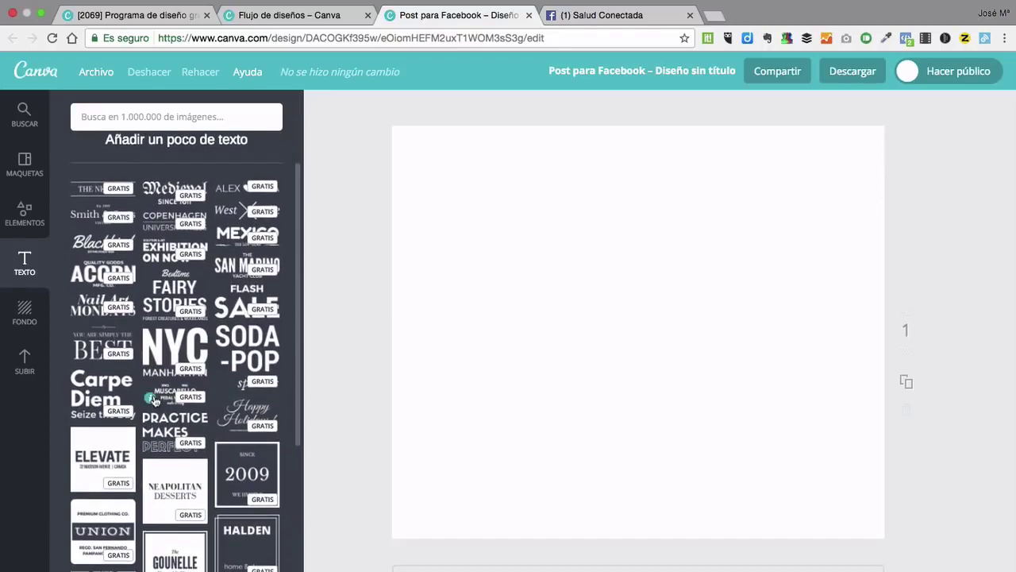
{"action": "scroll", "coordinate": [153, 399], "scroll_direction": "down", "scroll_amount": 4}
{"action": "scroll", "coordinate": [155, 401], "scroll_direction": "down", "scroll_amount": 2}
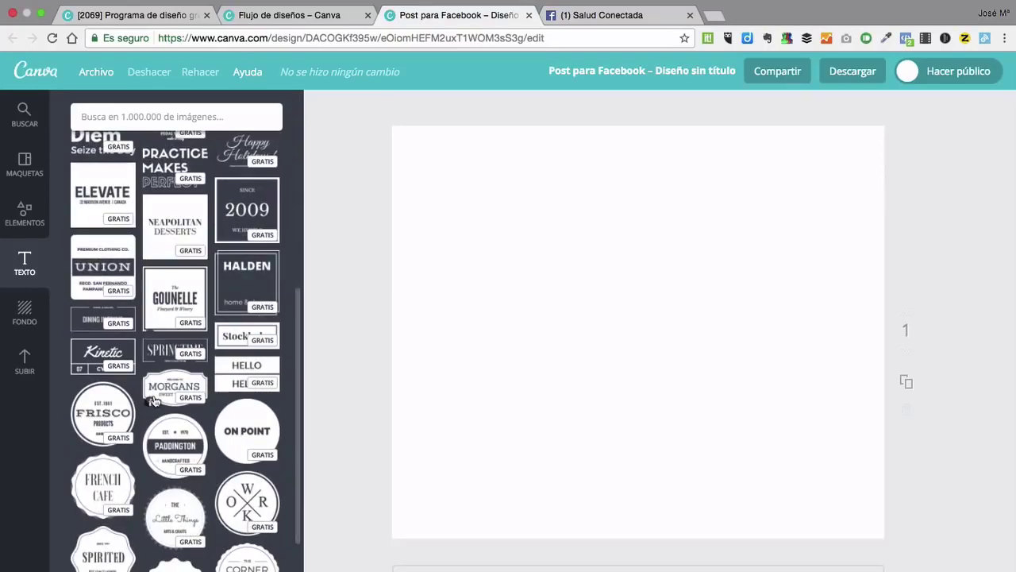
{"action": "scroll", "coordinate": [163, 452], "scroll_direction": "down", "scroll_amount": 5}
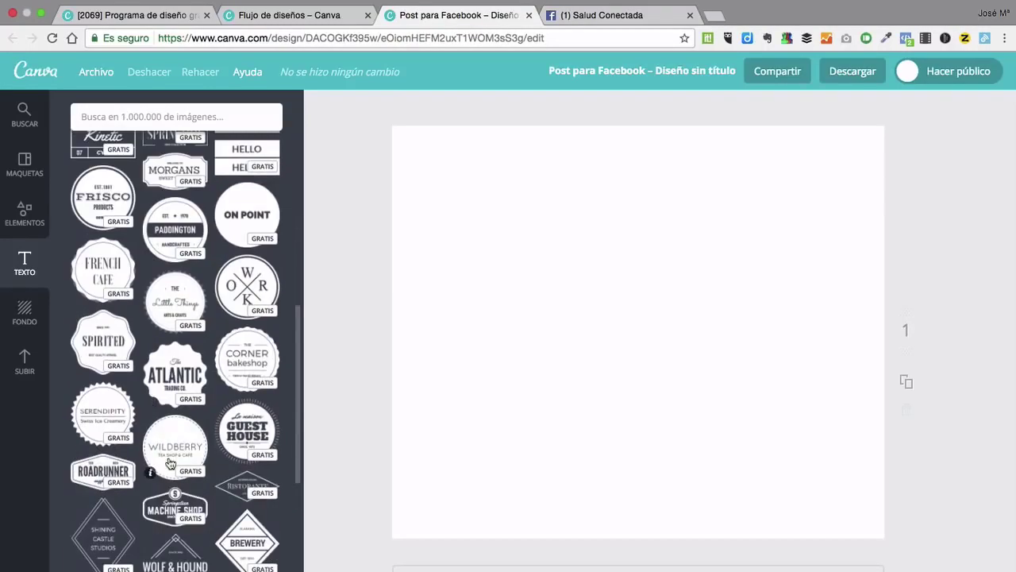
{"action": "scroll", "coordinate": [169, 464], "scroll_direction": "up", "scroll_amount": 1}
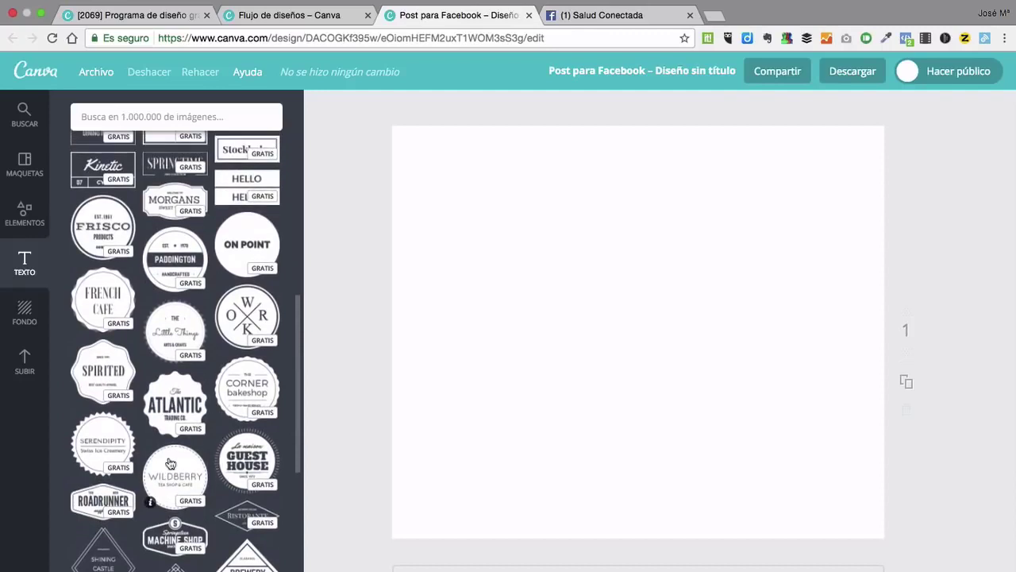
Try several page backgrounds: plain green and light green, the teal squares, the pink stripes and the light green circles pattern.
{"action": "left_click", "coordinate": [24, 312]}
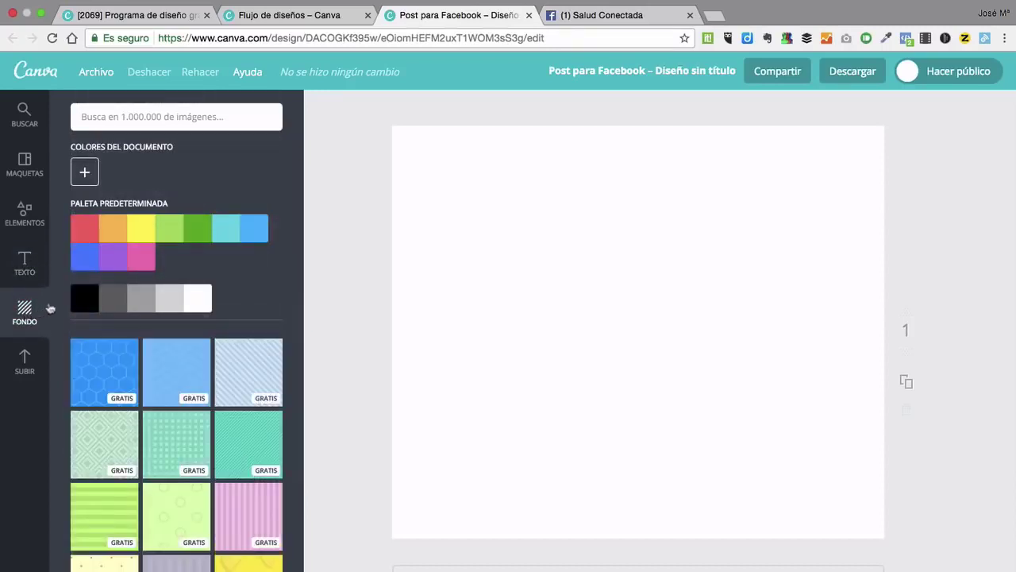
{"action": "left_click", "coordinate": [251, 231]}
{"action": "left_click", "coordinate": [187, 231]}
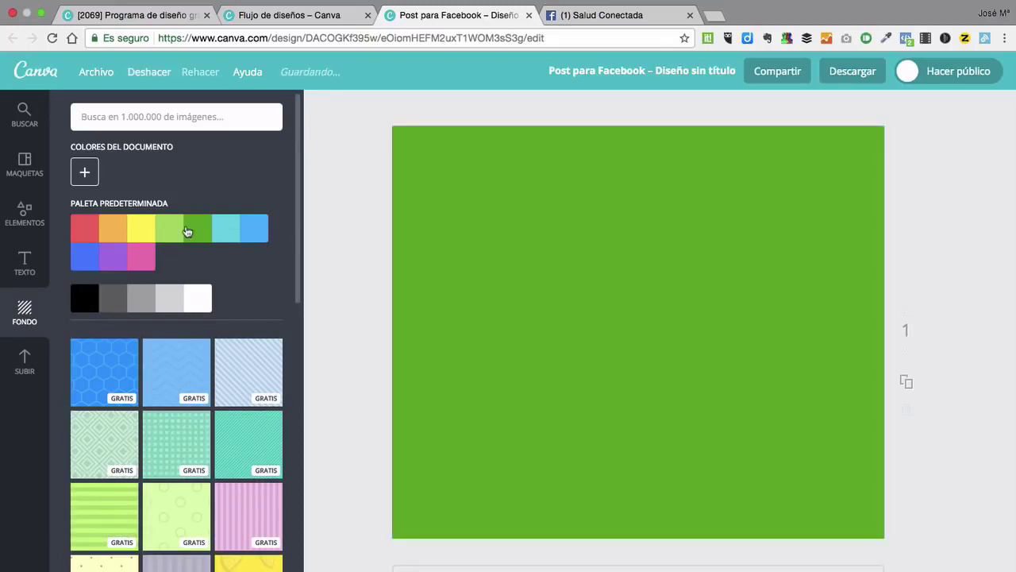
{"action": "left_click", "coordinate": [165, 231]}
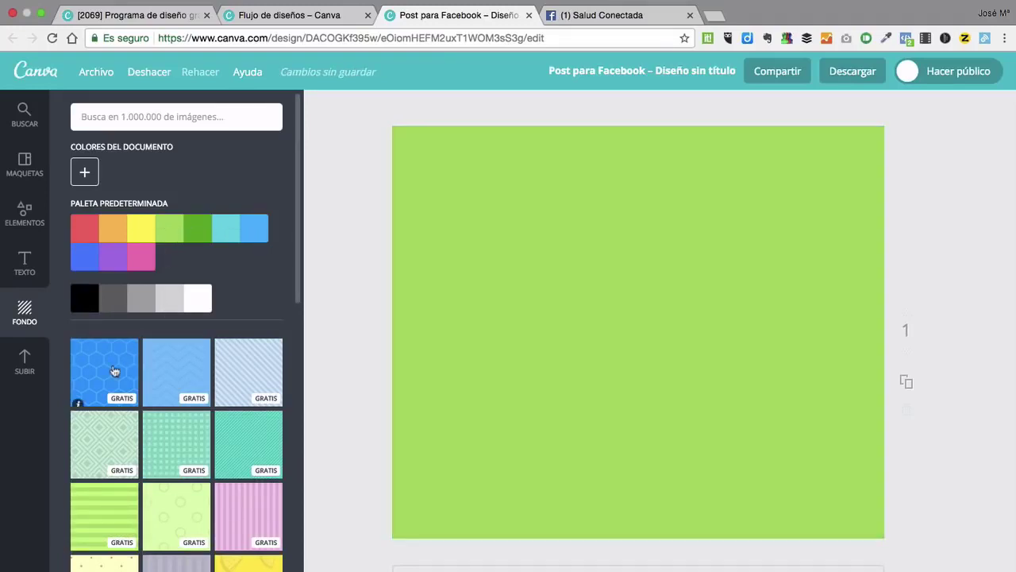
{"action": "left_click", "coordinate": [174, 451]}
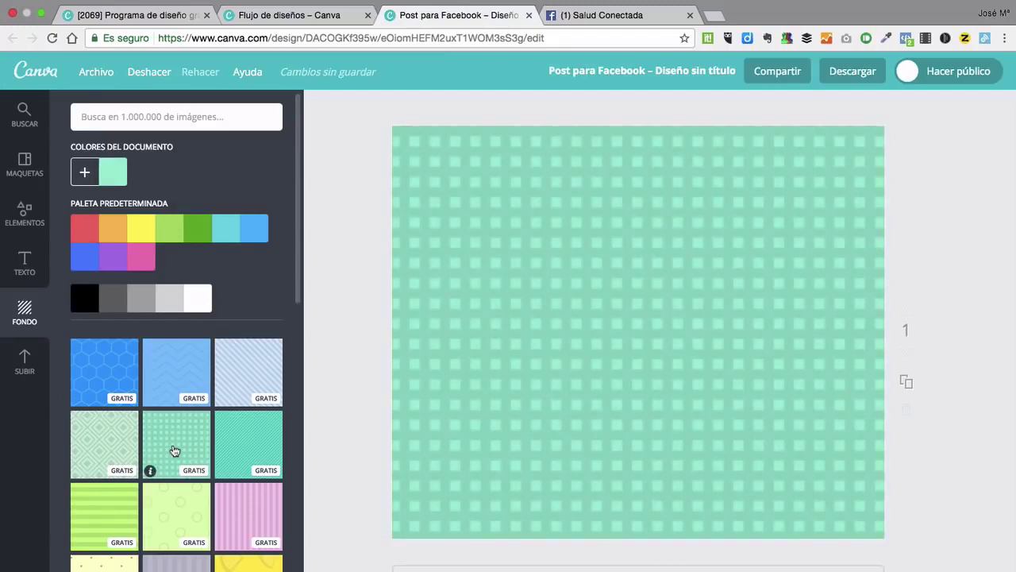
{"action": "left_click", "coordinate": [245, 527]}
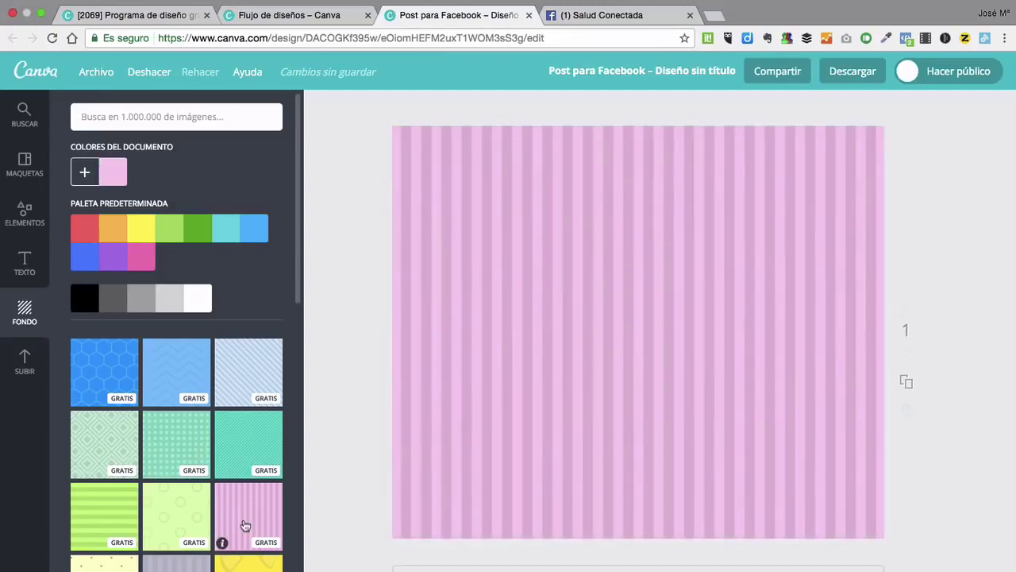
{"action": "left_click", "coordinate": [180, 518]}
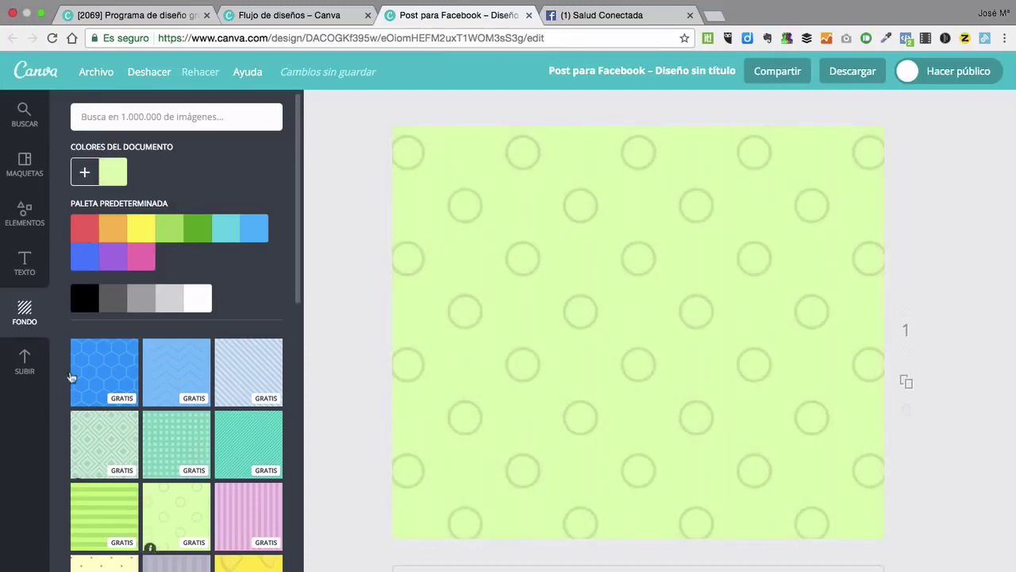
Look through the uploaded images available for the design.
{"action": "left_click", "coordinate": [24, 364]}
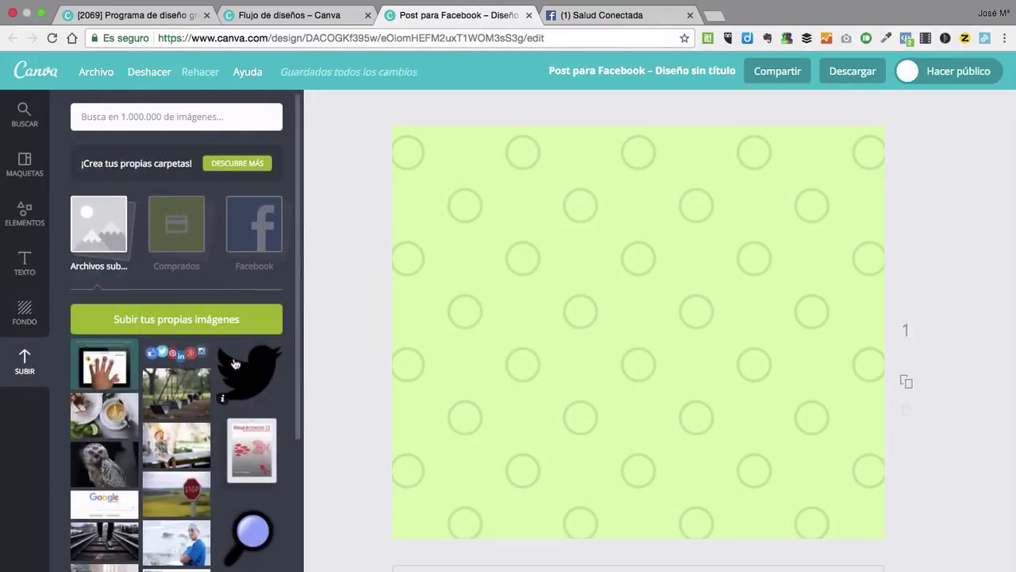
{"action": "scroll", "coordinate": [177, 461], "scroll_direction": "down", "scroll_amount": 3}
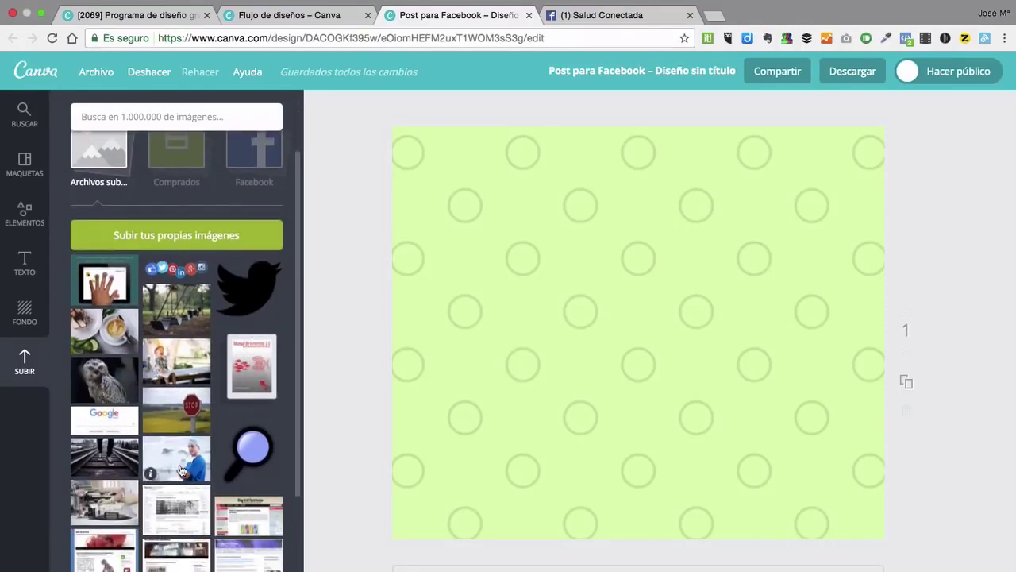
{"action": "scroll", "coordinate": [181, 470], "scroll_direction": "up", "scroll_amount": 3}
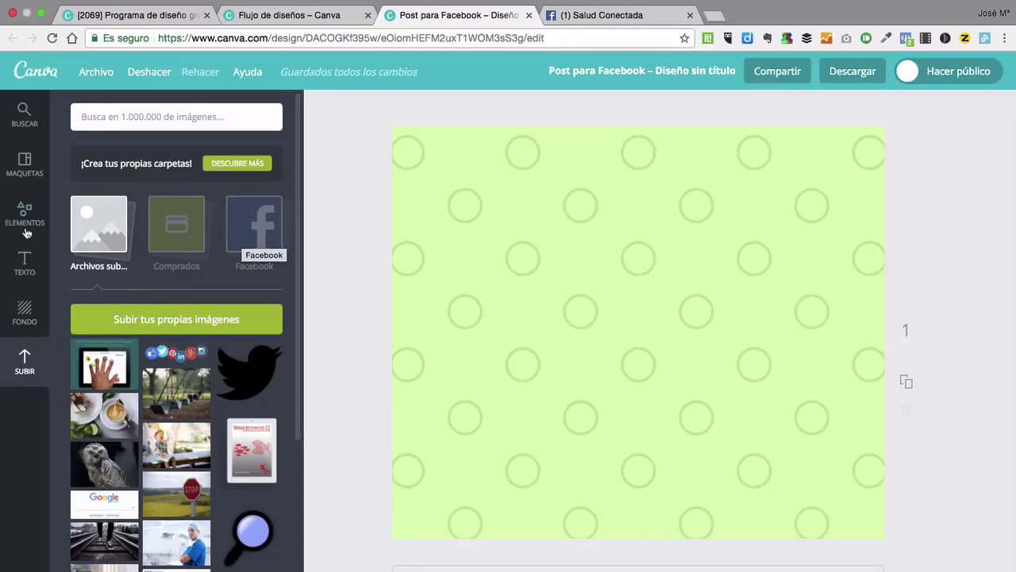
Apply the free snowy forest quote template with the blue circle from the Canva layouts to the page.
{"action": "left_click", "coordinate": [24, 162]}
{"action": "scroll", "coordinate": [287, 409], "scroll_direction": "down", "scroll_amount": 10}
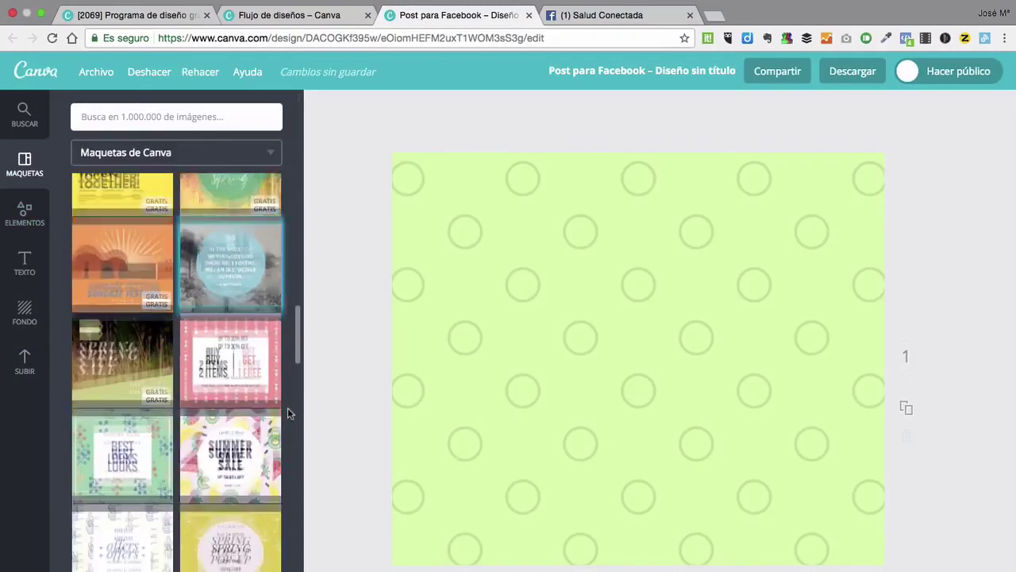
{"action": "scroll", "coordinate": [288, 411], "scroll_direction": "down", "scroll_amount": 10}
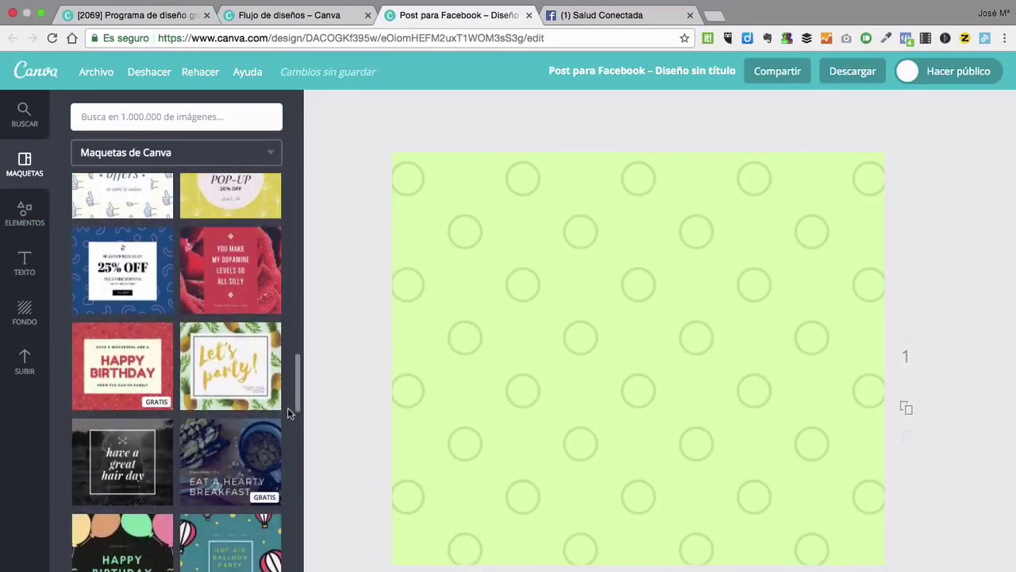
{"action": "scroll", "coordinate": [287, 408], "scroll_direction": "down", "scroll_amount": 10}
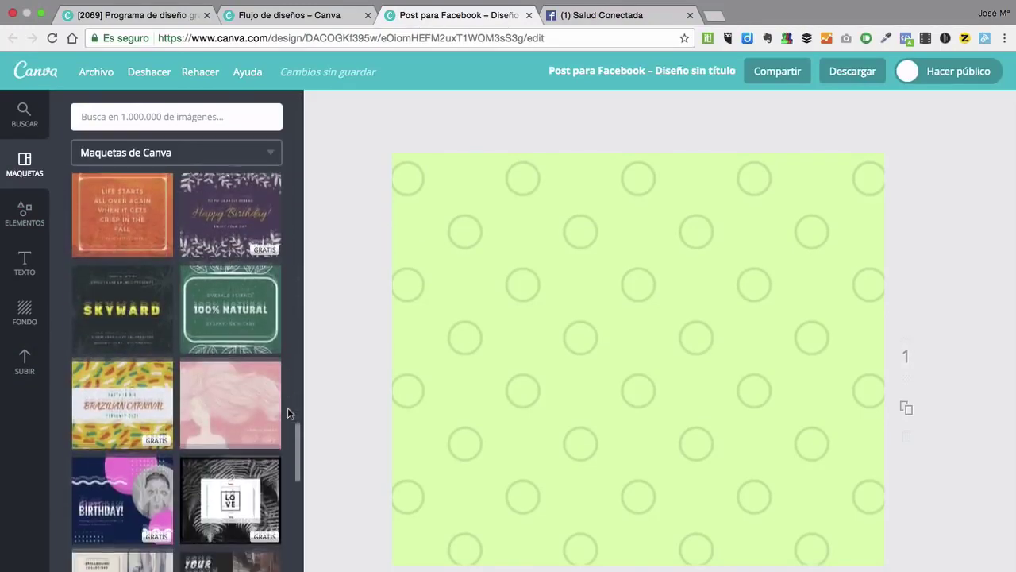
{"action": "scroll", "coordinate": [288, 407], "scroll_direction": "down", "scroll_amount": 10}
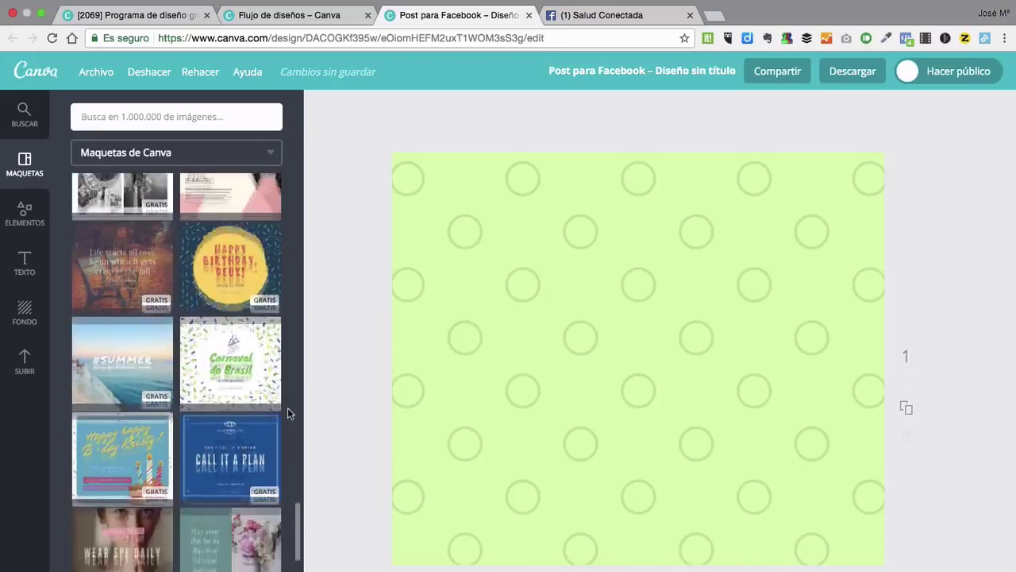
{"action": "scroll", "coordinate": [287, 408], "scroll_direction": "down", "scroll_amount": 8}
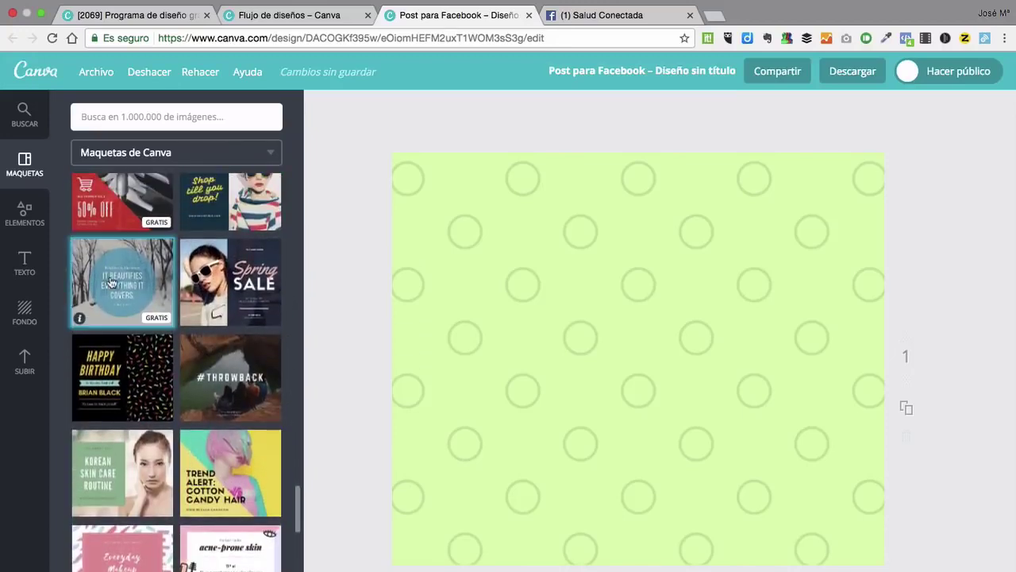
{"action": "left_click", "coordinate": [109, 275]}
{"action": "left_click", "coordinate": [583, 373]}
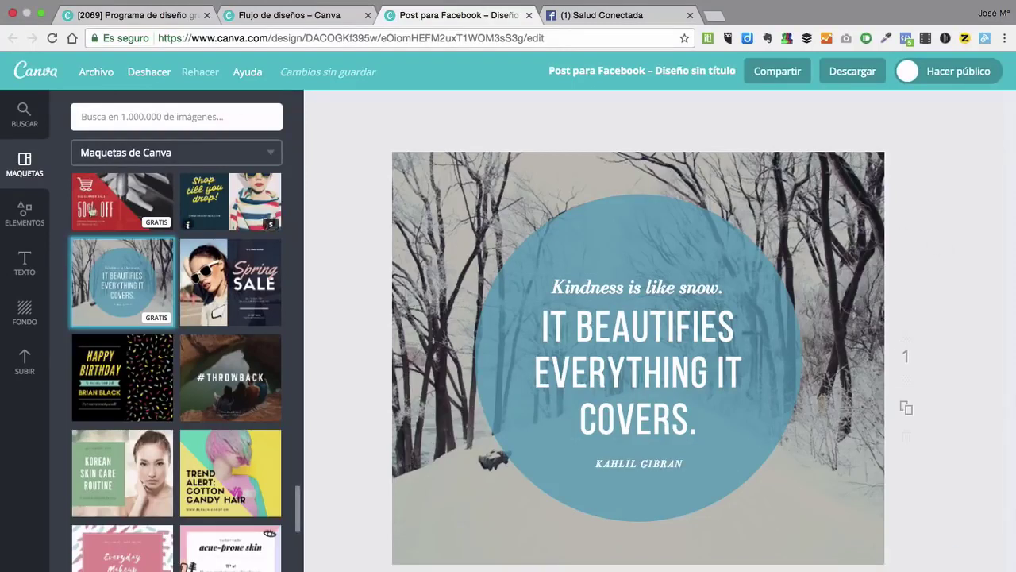
Replace the template's snowy forest background with the free photo of a laptop, notebook and green cutting mat on a dark desk.
{"action": "left_click", "coordinate": [25, 215]}
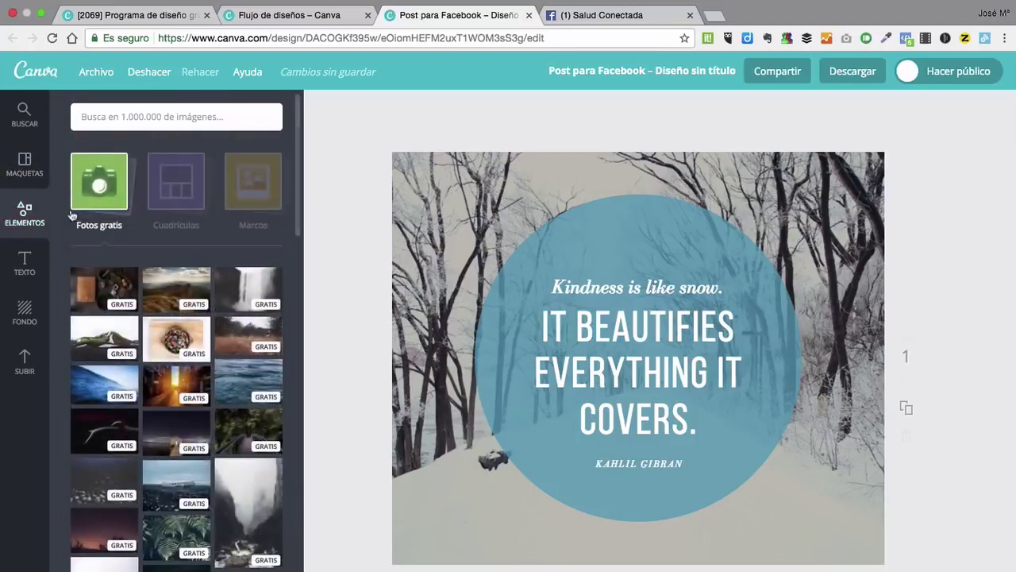
{"action": "scroll", "coordinate": [146, 415], "scroll_direction": "down", "scroll_amount": 5}
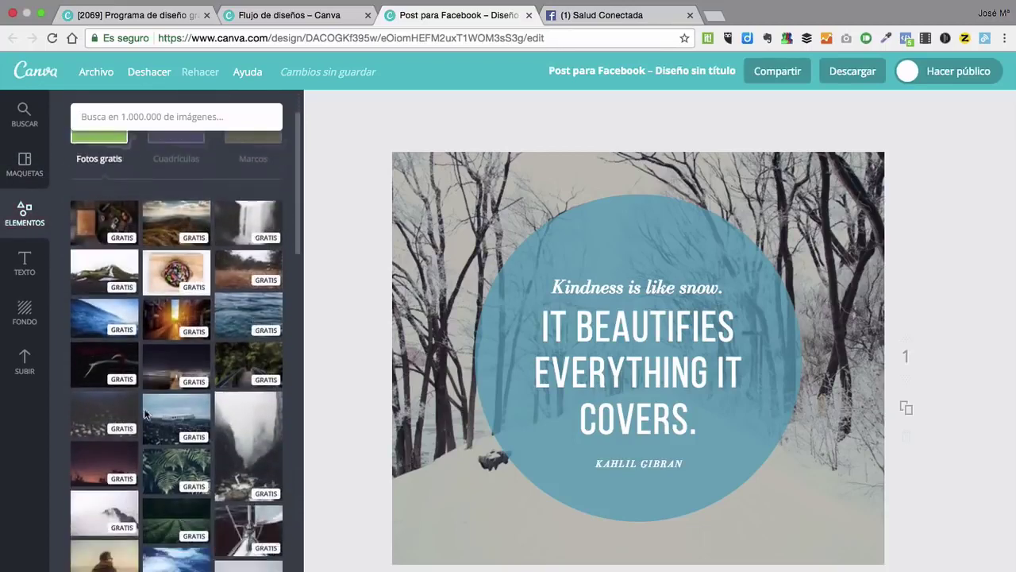
{"action": "scroll", "coordinate": [146, 415], "scroll_direction": "down", "scroll_amount": 6}
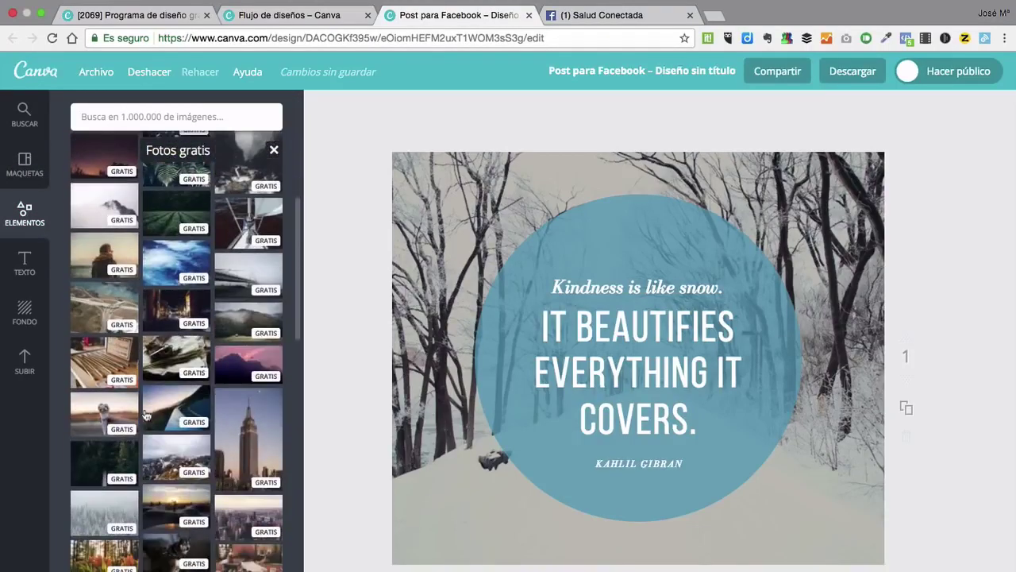
{"action": "scroll", "coordinate": [146, 413], "scroll_direction": "down", "scroll_amount": 8}
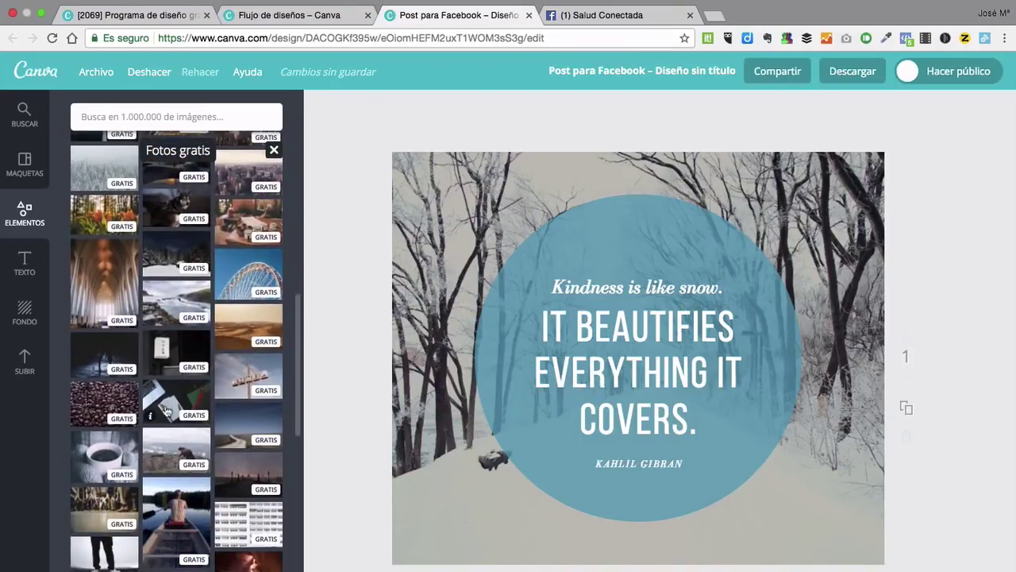
{"action": "left_click_drag", "start_coordinate": [161, 409], "coordinate": [426, 313]}
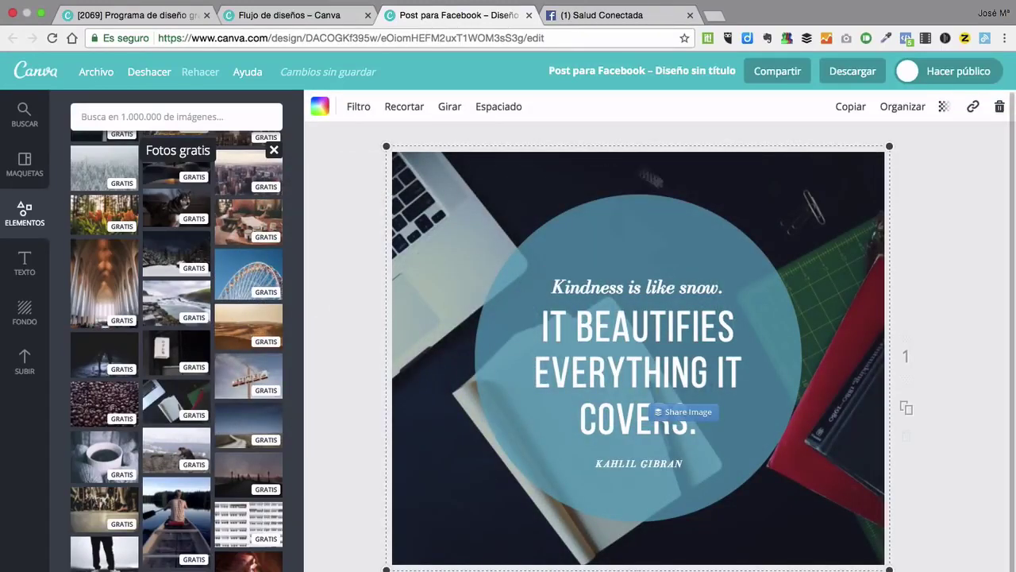
Shift the background photo of the laptop and notebook slightly left within its crop frame and apply the crop.
{"action": "double_click", "coordinate": [793, 184]}
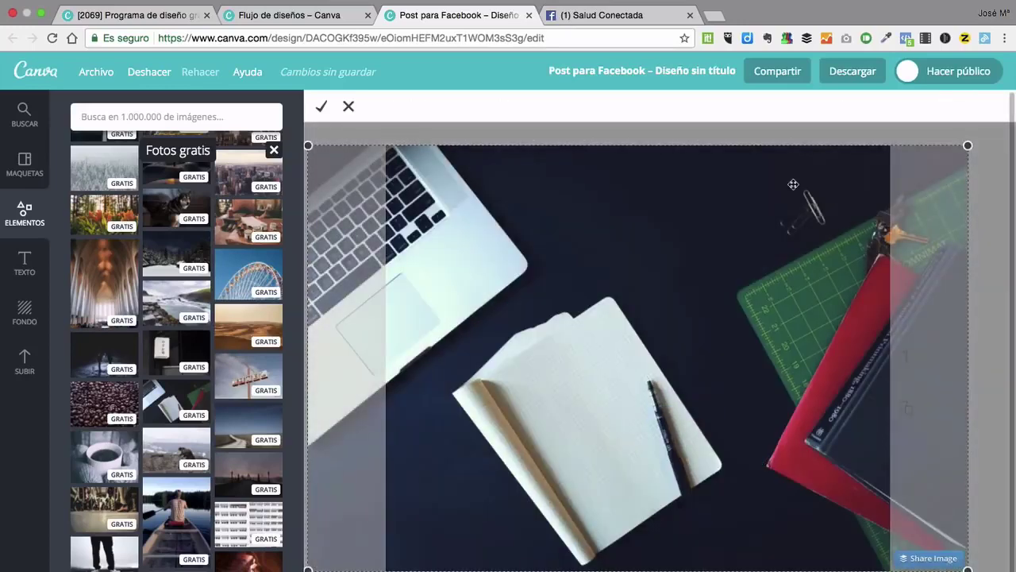
{"action": "mouse_move", "coordinate": [711, 243]}
{"action": "left_mouse_down"}
{"action": "mouse_move", "coordinate": [735, 241]}
{"action": "mouse_move", "coordinate": [704, 244]}
{"action": "left_mouse_up"}
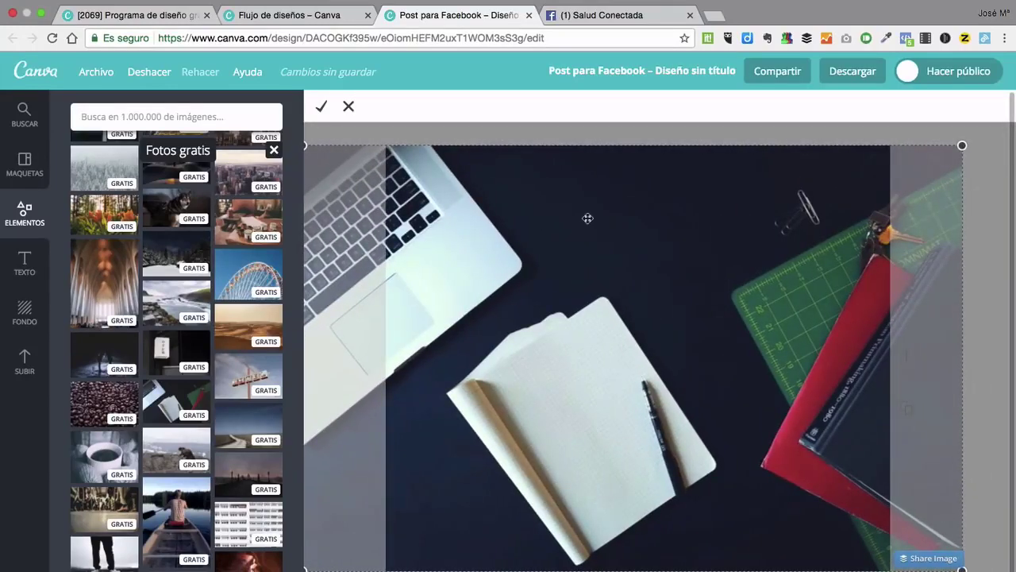
{"action": "left_click", "coordinate": [321, 107]}
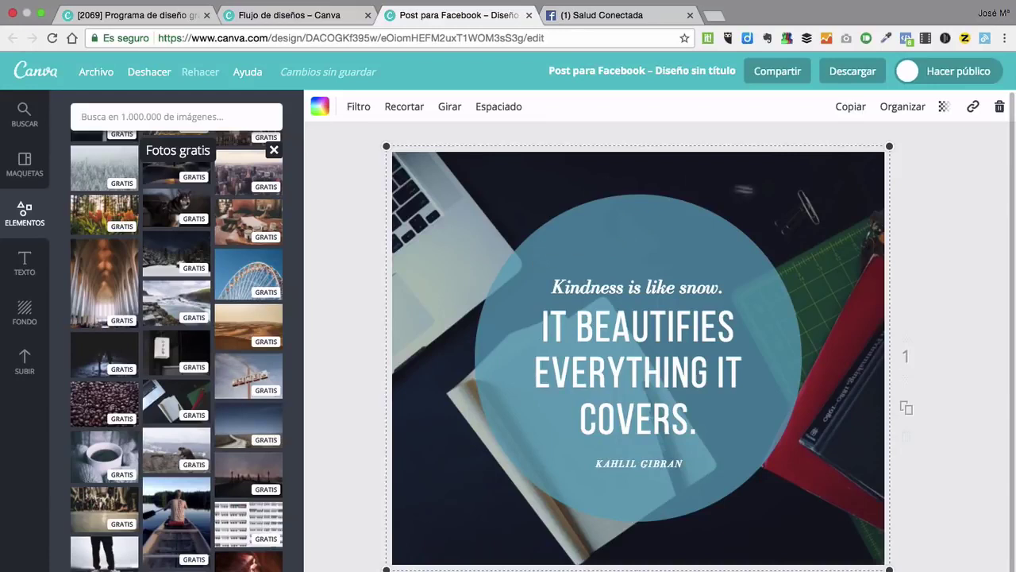
Recolour the blue circle with the light orange of the default palette and adjust its transparency.
{"action": "left_click", "coordinate": [625, 231]}
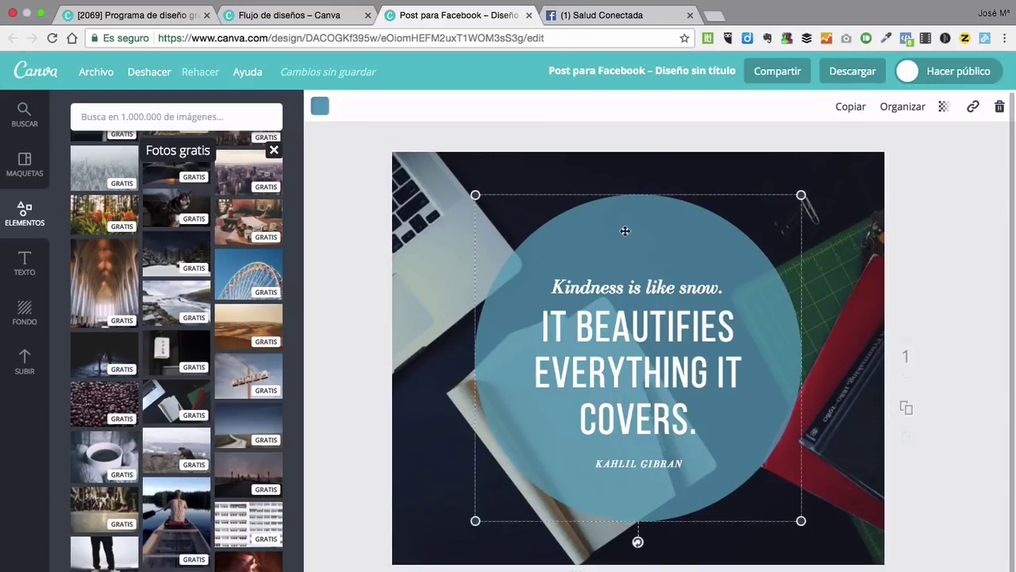
{"action": "left_click", "coordinate": [321, 108]}
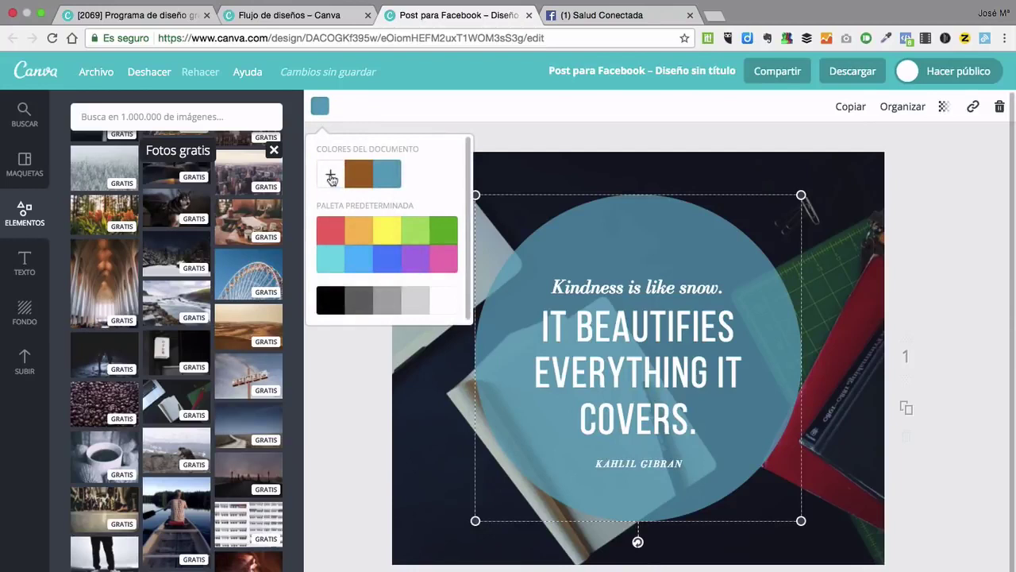
{"action": "left_click", "coordinate": [357, 238]}
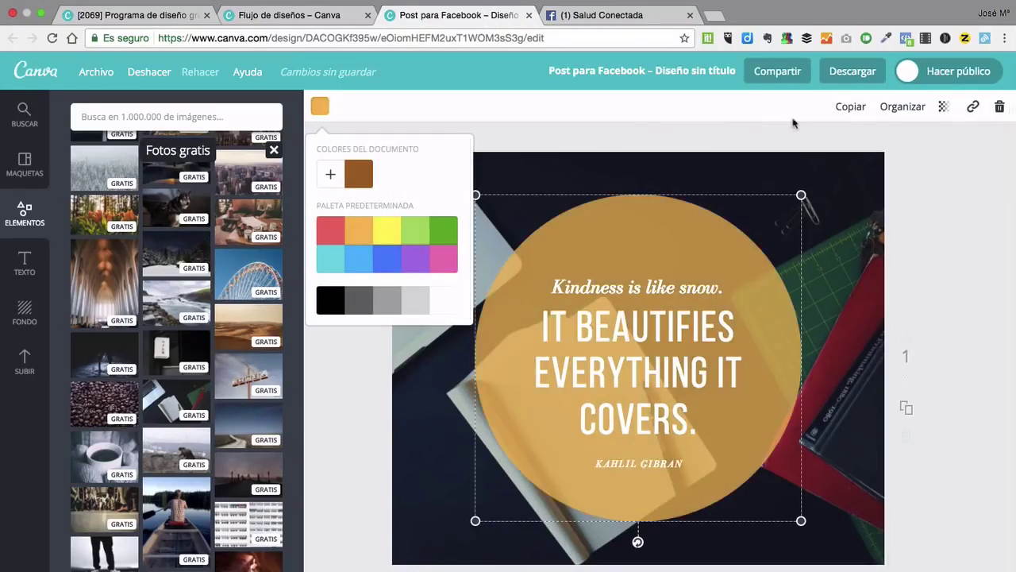
{"action": "left_click", "coordinate": [944, 106]}
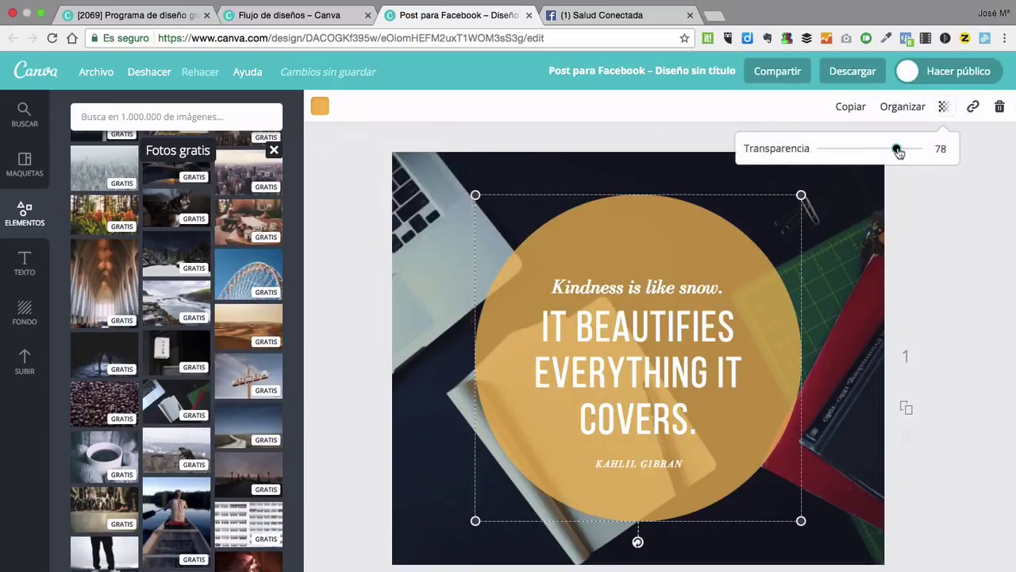
{"action": "mouse_move", "coordinate": [898, 150]}
{"action": "left_mouse_down"}
{"action": "mouse_move", "coordinate": [842, 154]}
{"action": "mouse_move", "coordinate": [896, 159]}
{"action": "left_mouse_up"}
{"action": "left_click", "coordinate": [564, 374]}
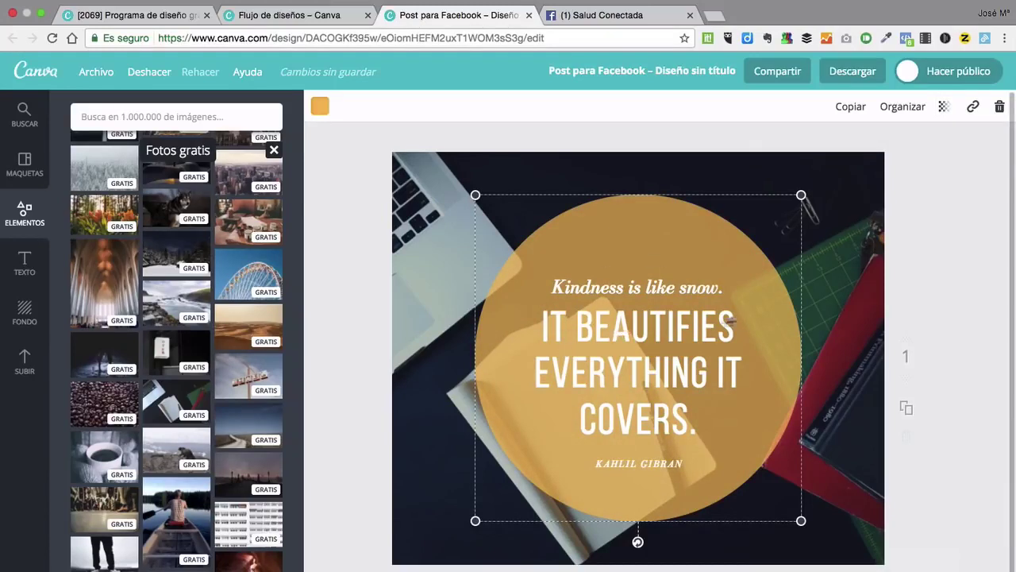
Replace the quote's italic first line with "Cómo utilizar" and its large heading with "CANVA".
{"action": "left_click", "coordinate": [611, 333]}
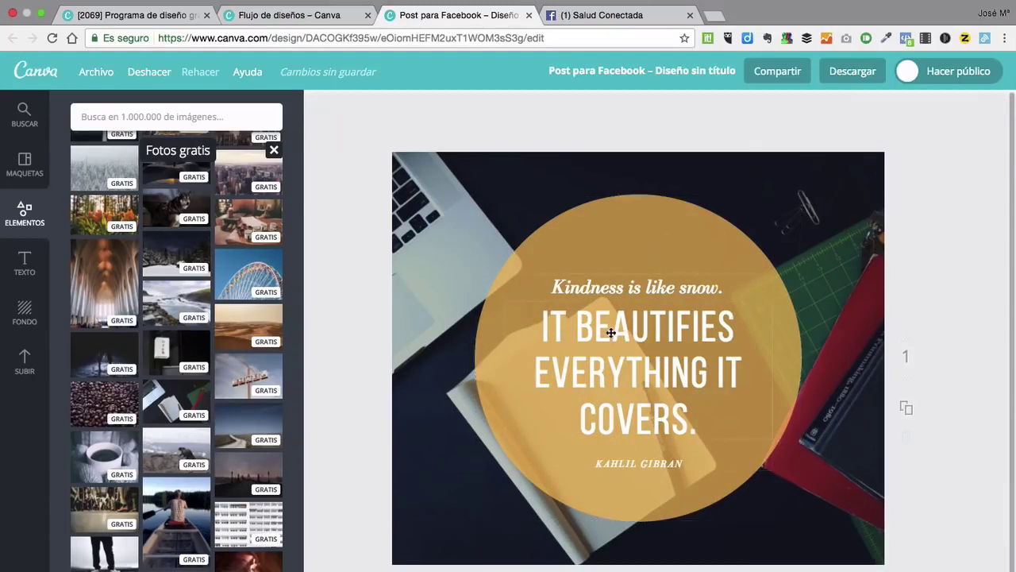
{"action": "left_click", "coordinate": [607, 289]}
{"action": "double_click", "coordinate": [606, 289]}
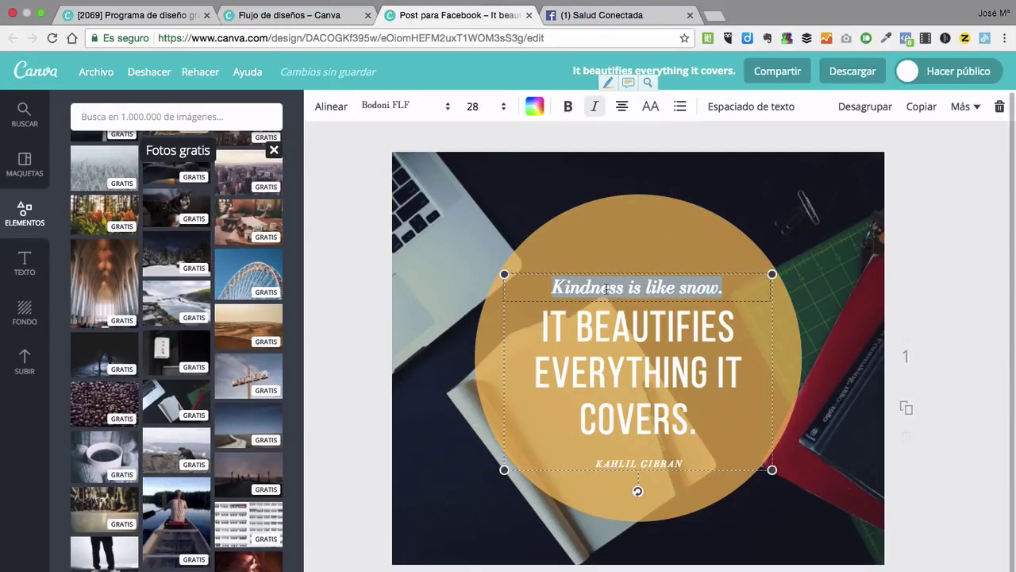
{"action": "type", "text": "C"}
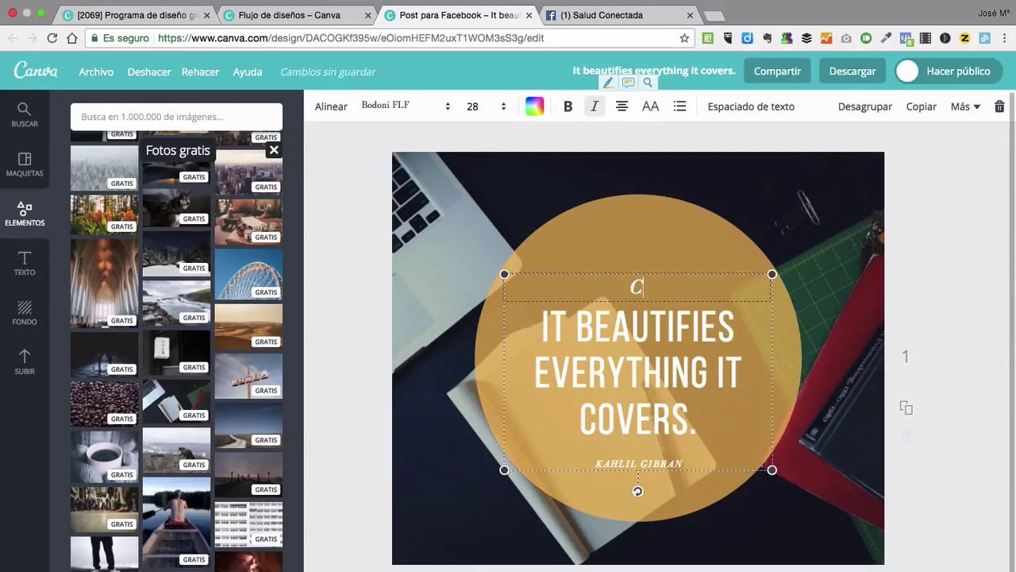
{"action": "type", "text": "ómo utiliz"}
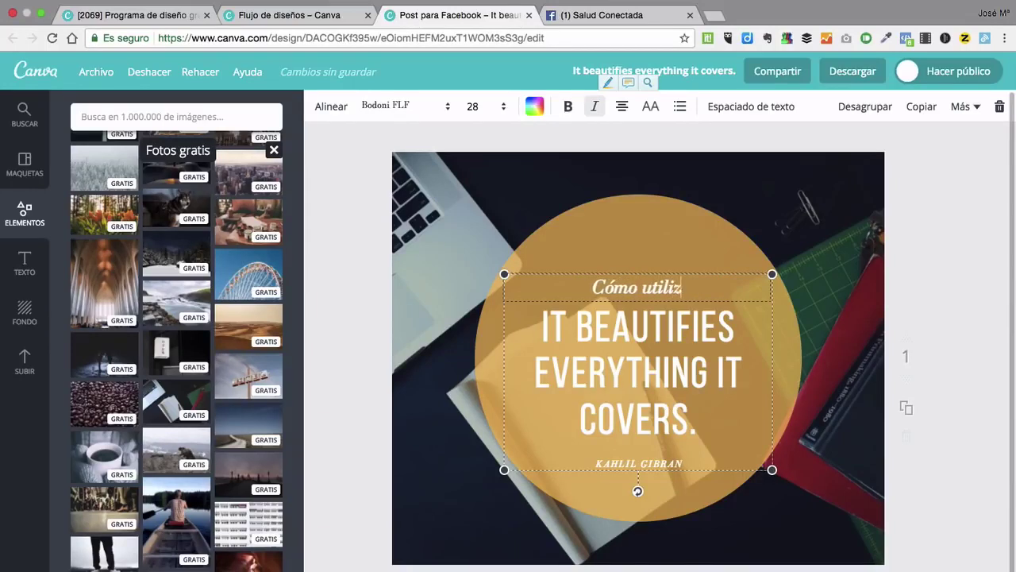
{"action": "type", "text": "ar"}
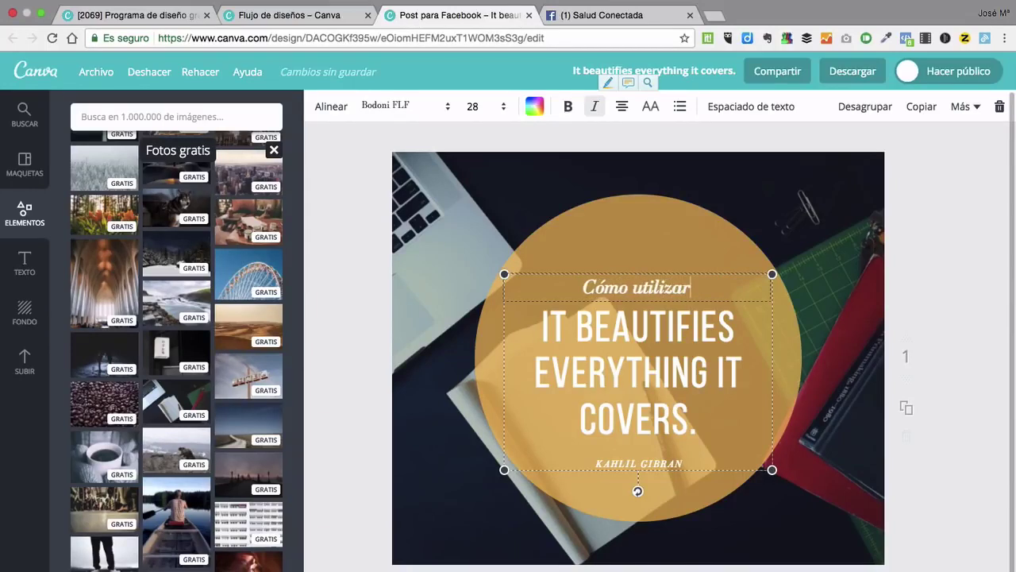
{"action": "double_click", "coordinate": [612, 327]}
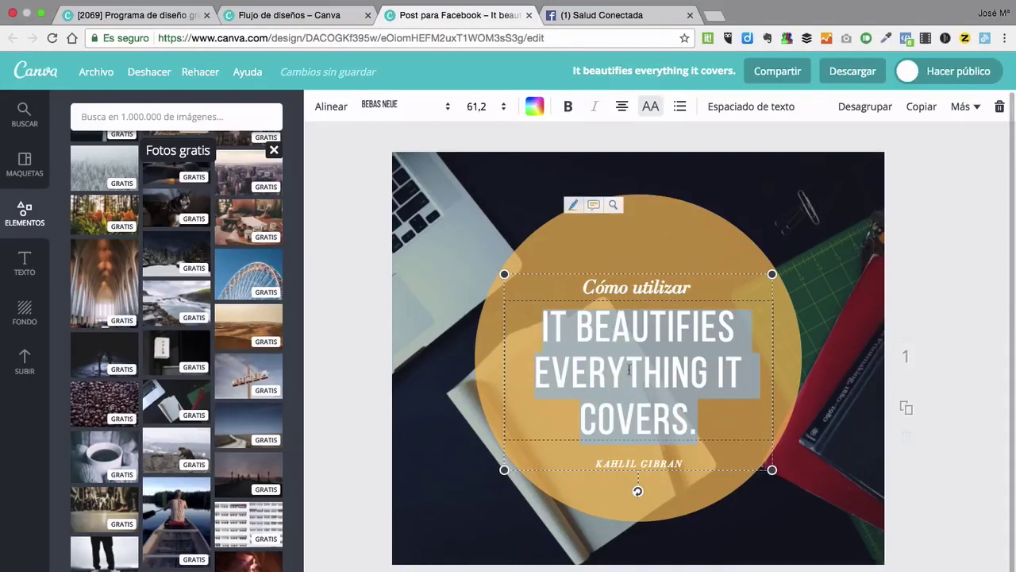
{"action": "type", "text": "CANVA"}
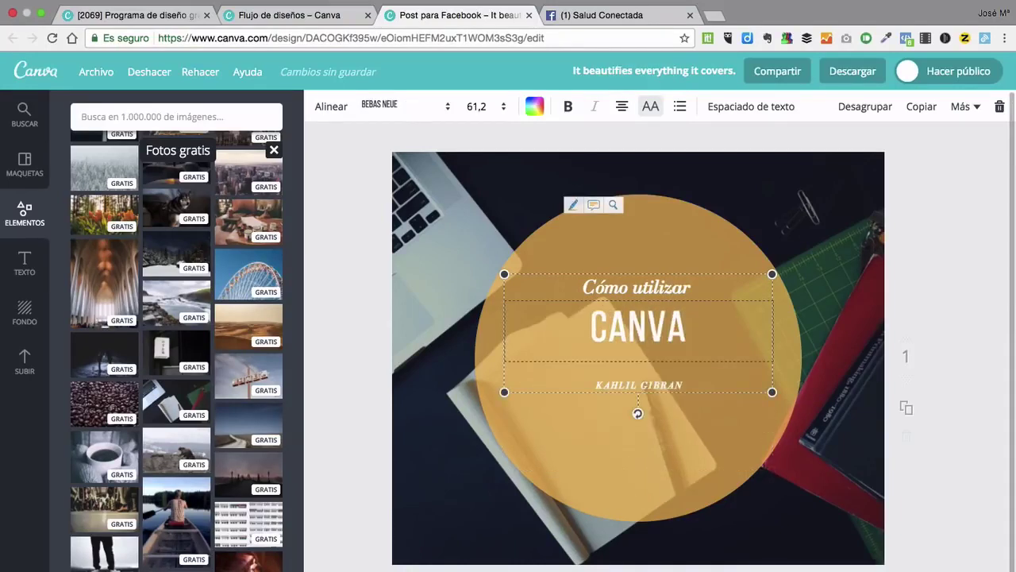
Replace the small author line with "PARA MEJORAR NUESTRAS PUBLICACIONES DE SALUD" in the Aileron Heavy font.
{"action": "left_click", "coordinate": [630, 385]}
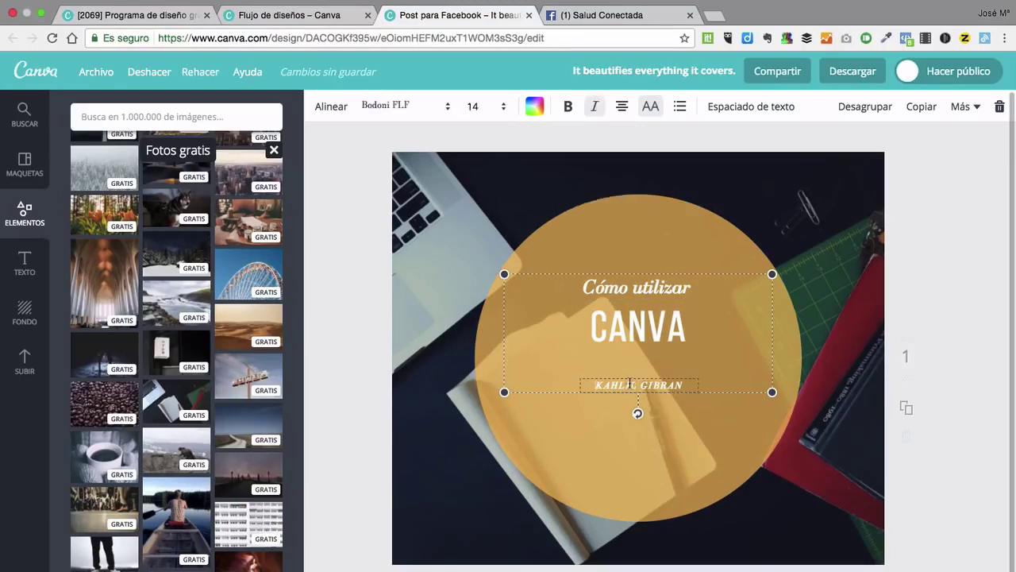
{"action": "double_click", "coordinate": [629, 385]}
{"action": "left_click", "coordinate": [447, 107]}
{"action": "left_click", "coordinate": [432, 321]}
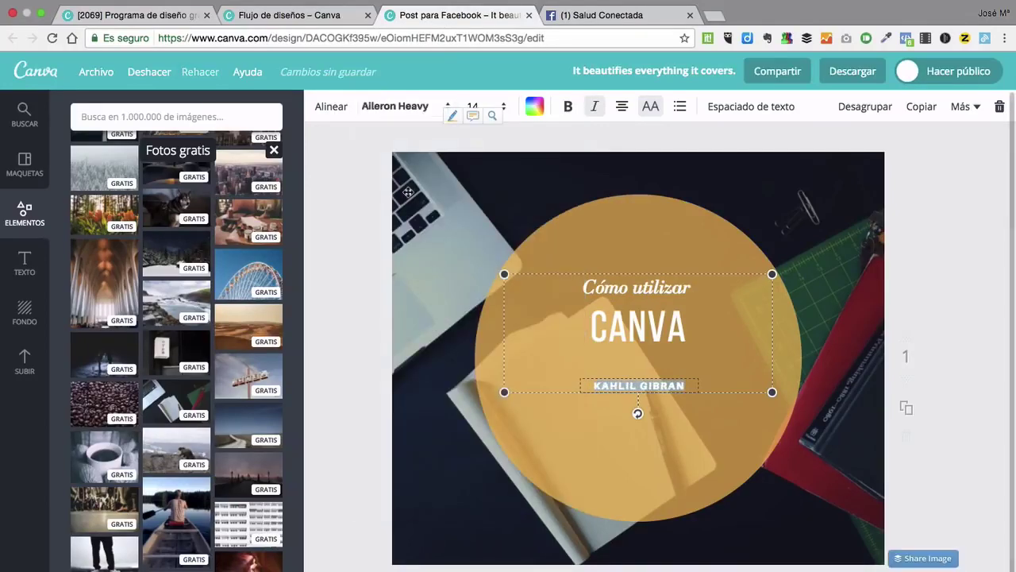
{"action": "key", "text": "BackSpace"}
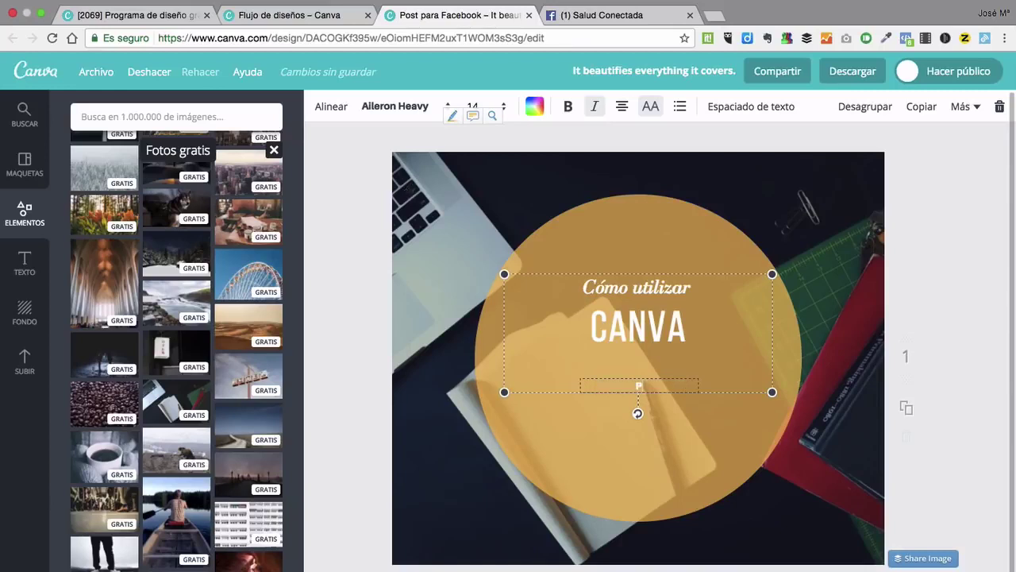
{"action": "type", "text": "PARA MEJORAR NUES"}
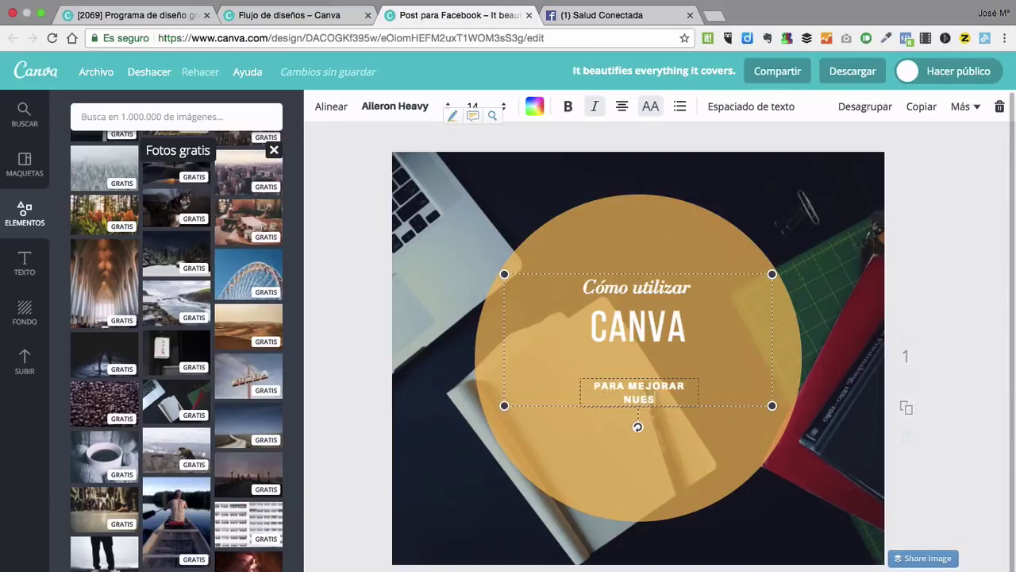
{"action": "type", "text": "TRAS PUBLI"}
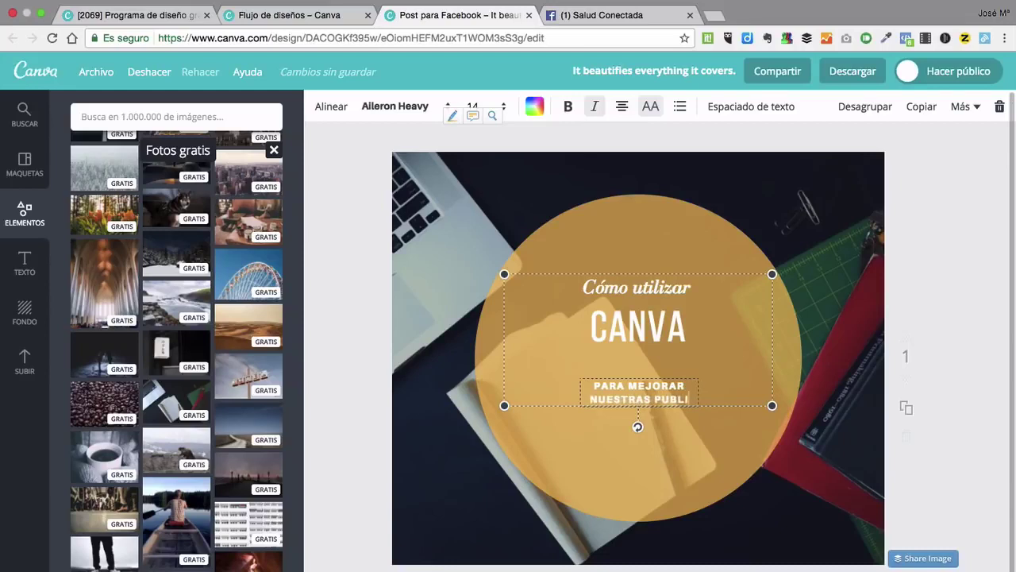
{"action": "type", "text": "CACIONES"}
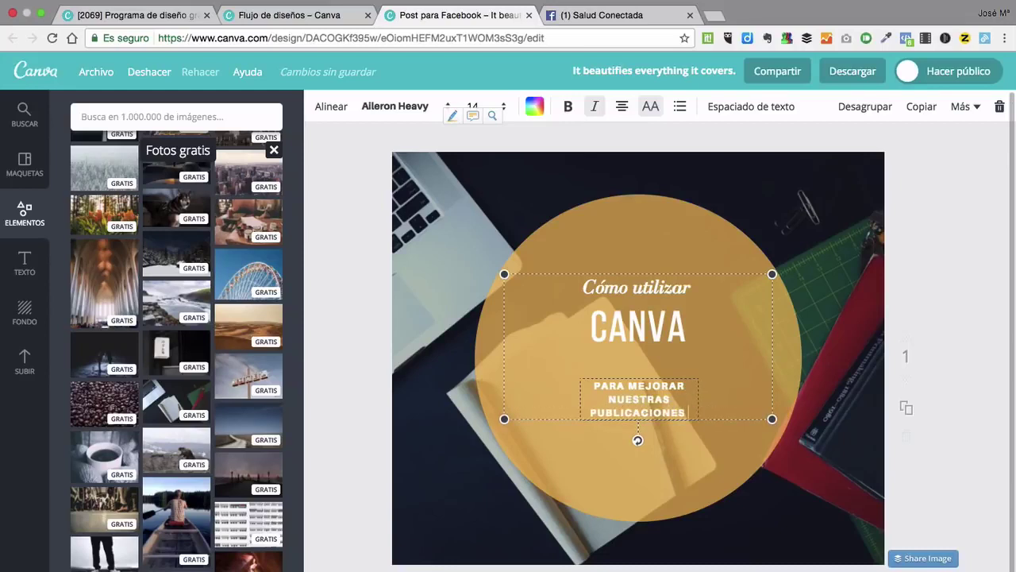
{"action": "type", "text": " DE FALUD"}
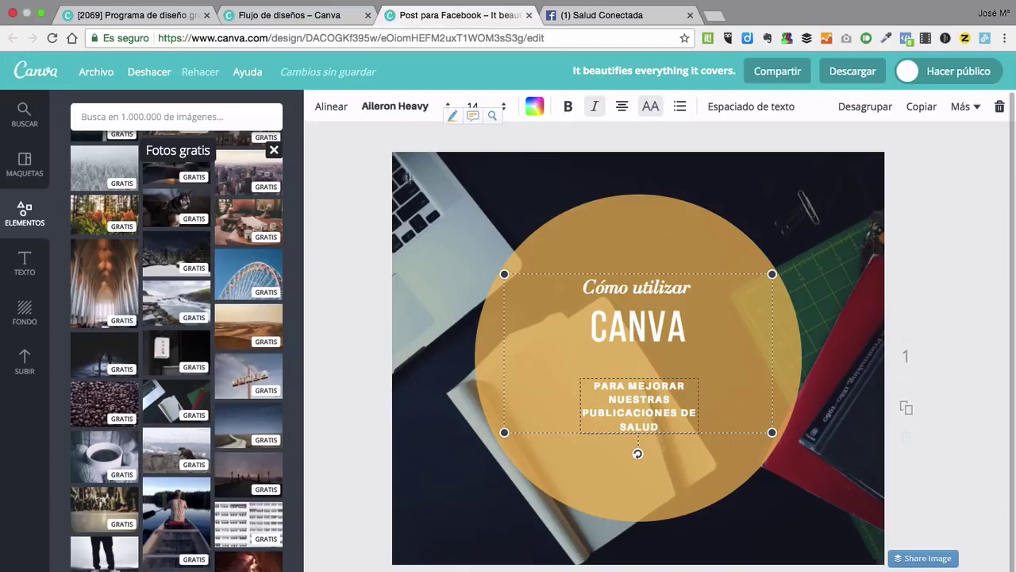
Move the text group slightly down in the circle and set the CANVA heading's font size to 88.
{"action": "left_click_drag", "start_coordinate": [640, 369], "coordinate": [640, 373]}
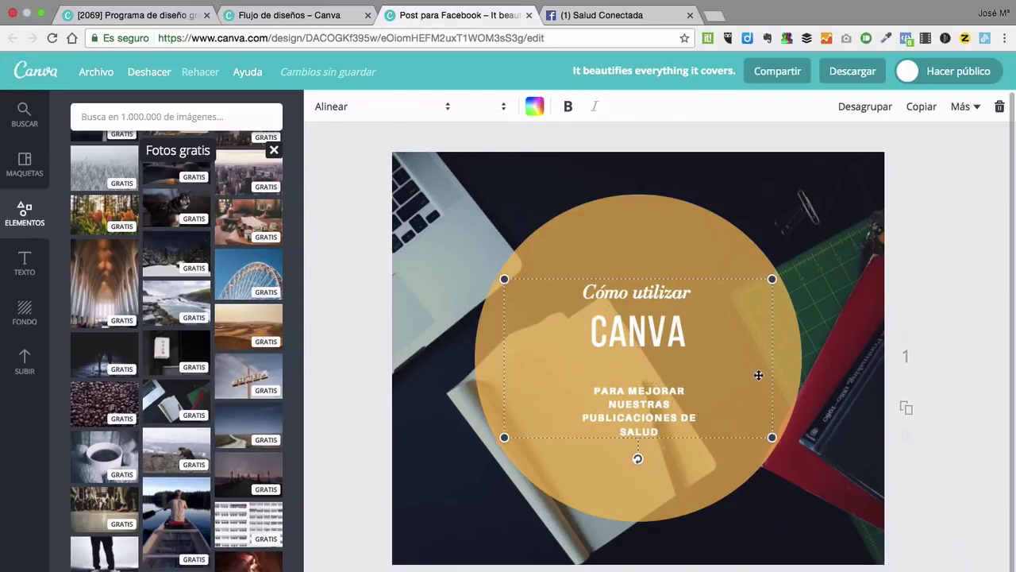
{"action": "left_click", "coordinate": [659, 341]}
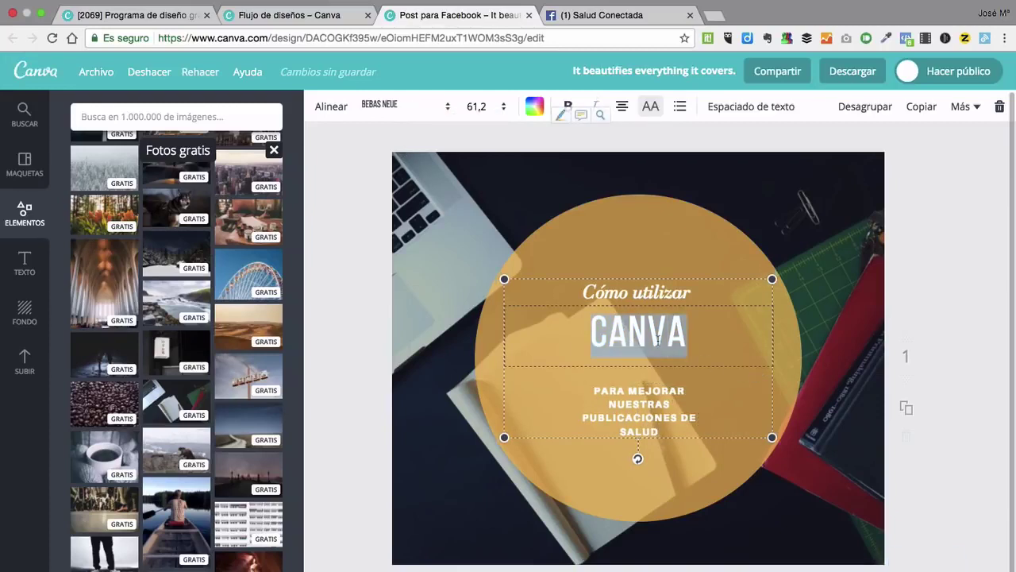
{"action": "left_click", "coordinate": [503, 108]}
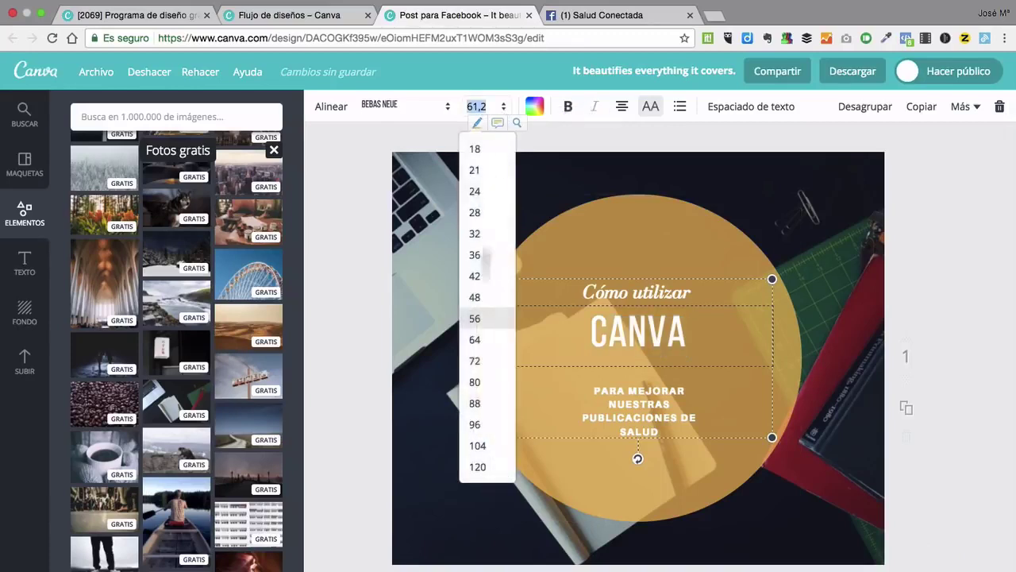
{"action": "left_click", "coordinate": [475, 403]}
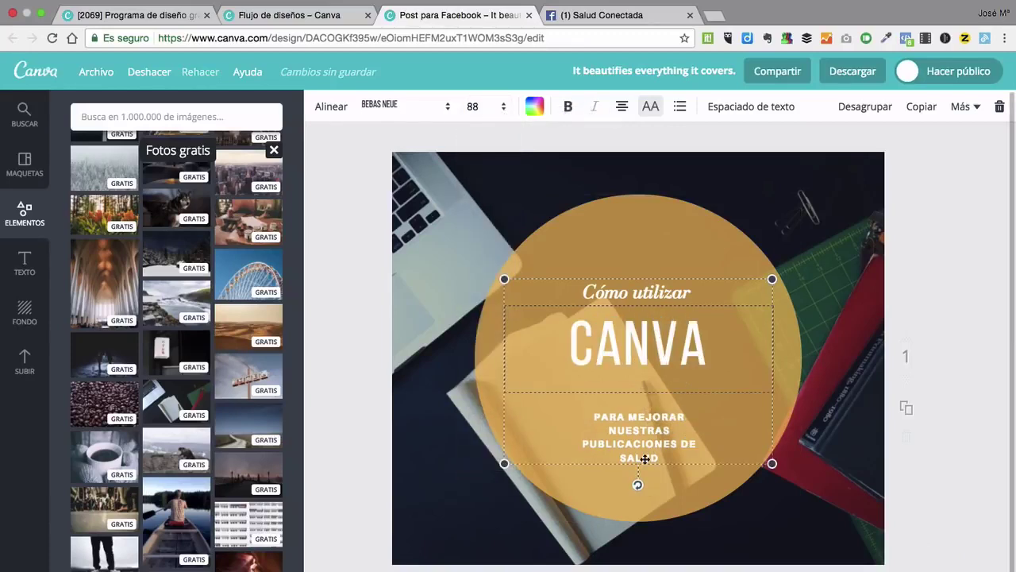
Ungroup the text block and widen the small subtitle's box so that "PARA MEJORAR NUESTRAS" fits on one line.
{"action": "left_click", "coordinate": [662, 435]}
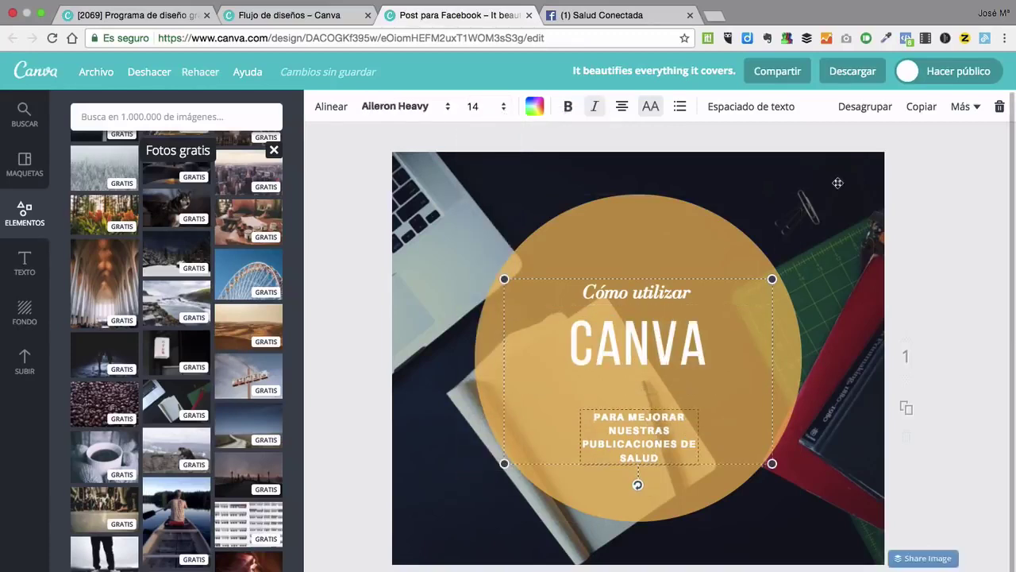
{"action": "left_click", "coordinate": [858, 110]}
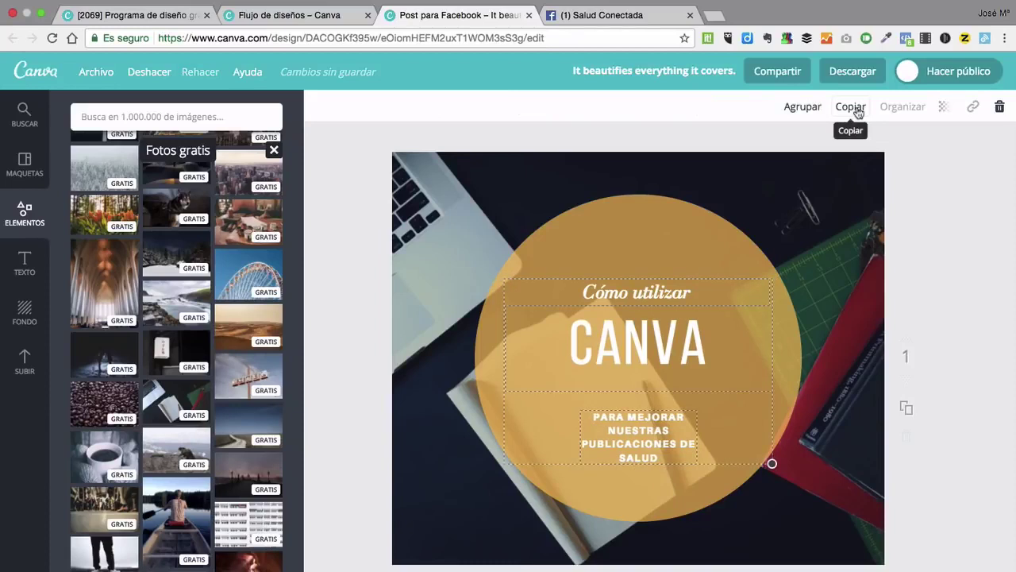
{"action": "left_click", "coordinate": [859, 109]}
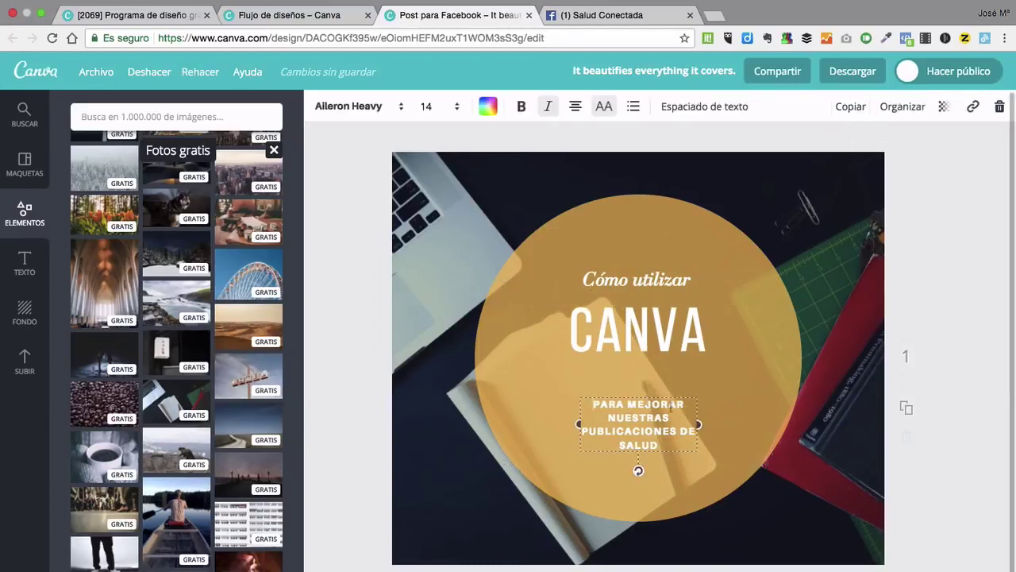
{"action": "left_click_drag", "start_coordinate": [700, 425], "coordinate": [739, 425]}
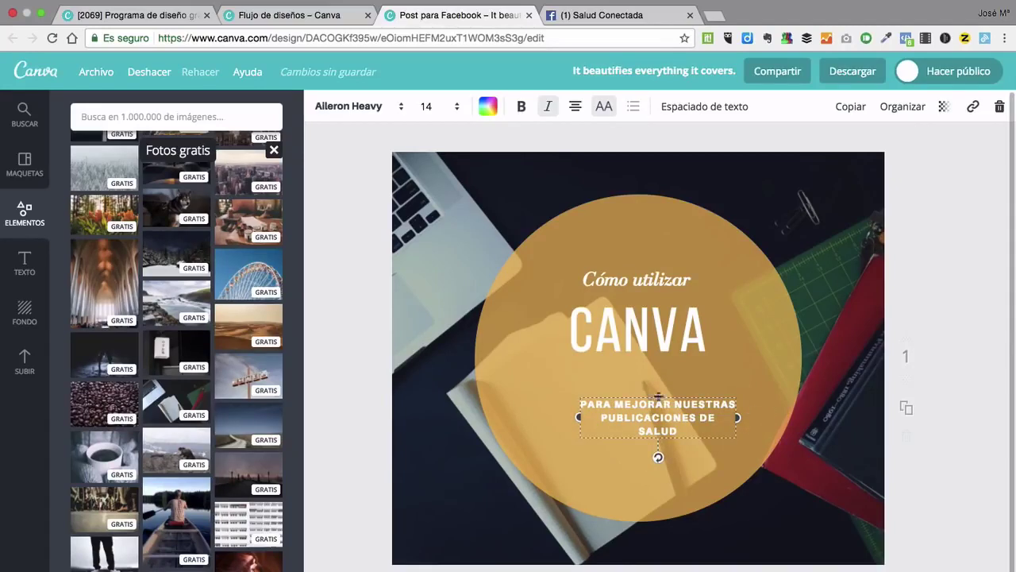
Move the subtitle up and centre it under the CANVA heading, and shift the heading and "Cómo utilizar" slightly down.
{"action": "left_click_drag", "start_coordinate": [658, 396], "coordinate": [646, 378]}
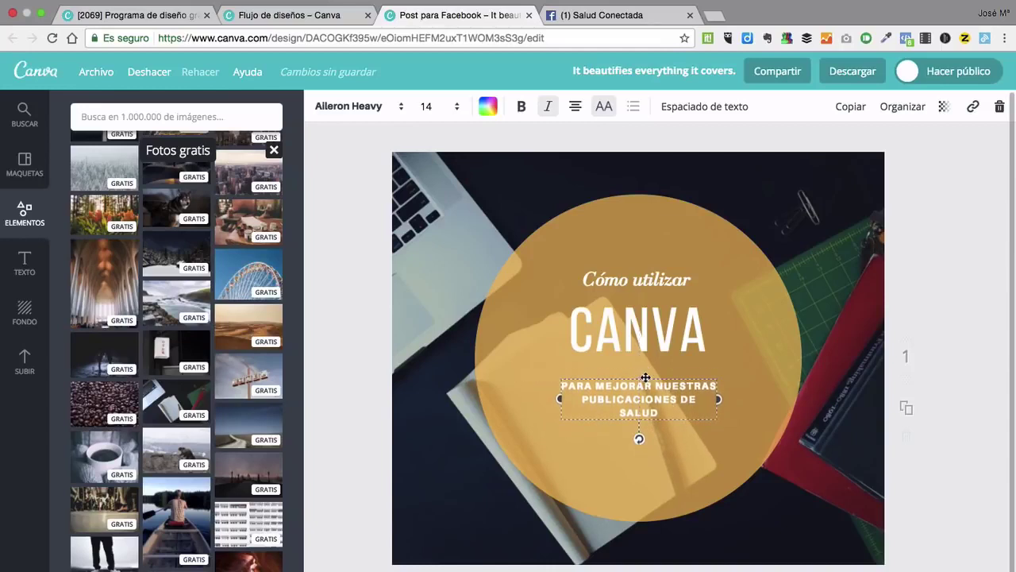
{"action": "left_click_drag", "start_coordinate": [641, 334], "coordinate": [641, 346]}
{"action": "left_click_drag", "start_coordinate": [641, 291], "coordinate": [641, 304]}
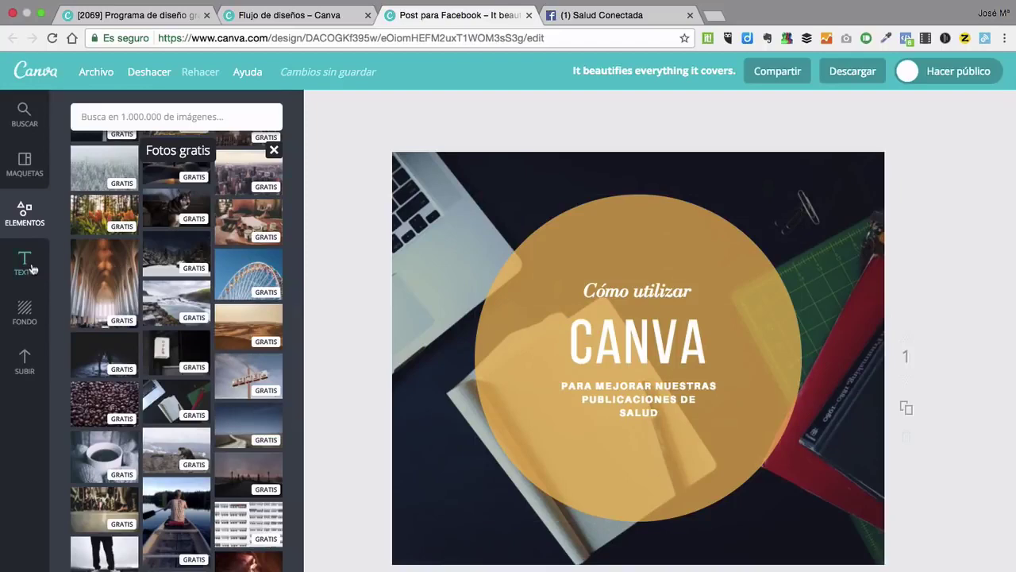
Add the free red heart icon with the heartbeat line from the icon elements to the lower part of the design.
{"action": "left_click", "coordinate": [24, 215]}
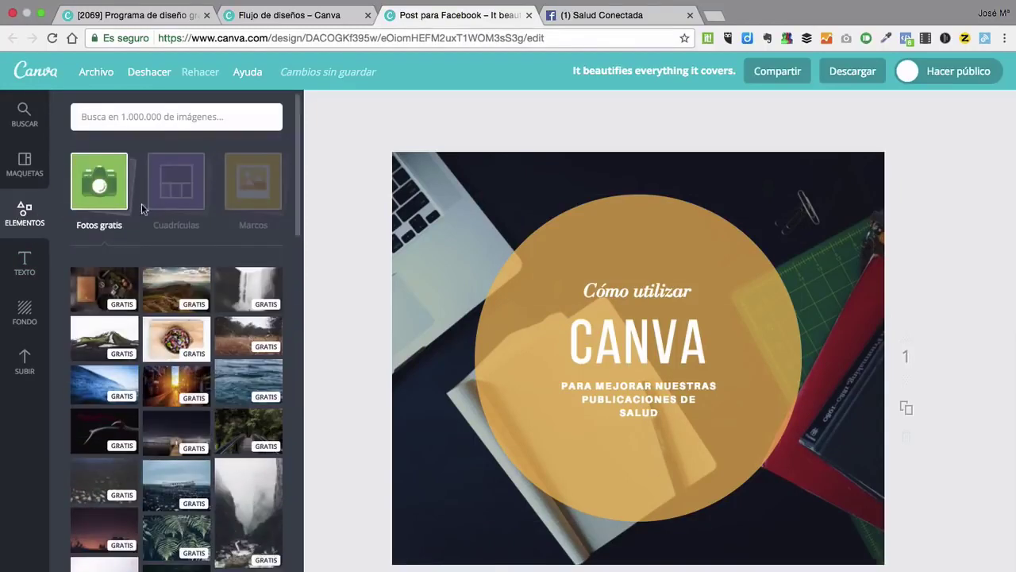
{"action": "left_click", "coordinate": [105, 206]}
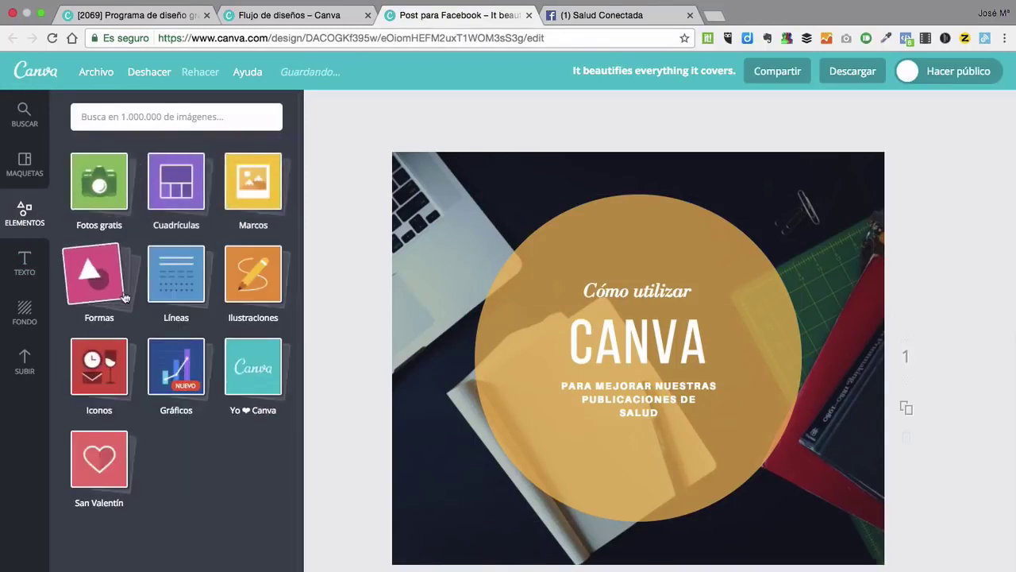
{"action": "left_click", "coordinate": [118, 372]}
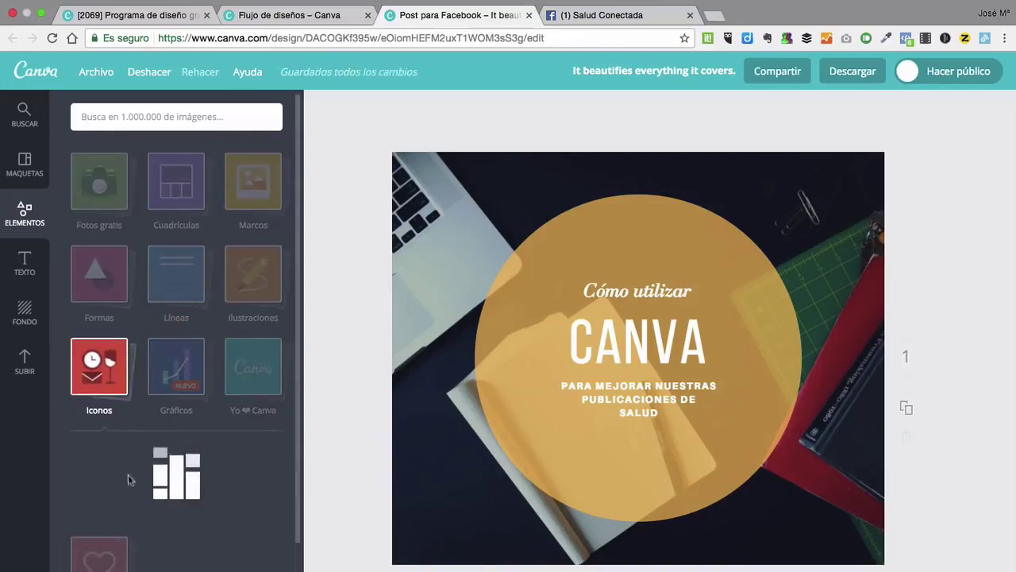
{"action": "scroll", "coordinate": [129, 480], "scroll_direction": "down", "scroll_amount": 3}
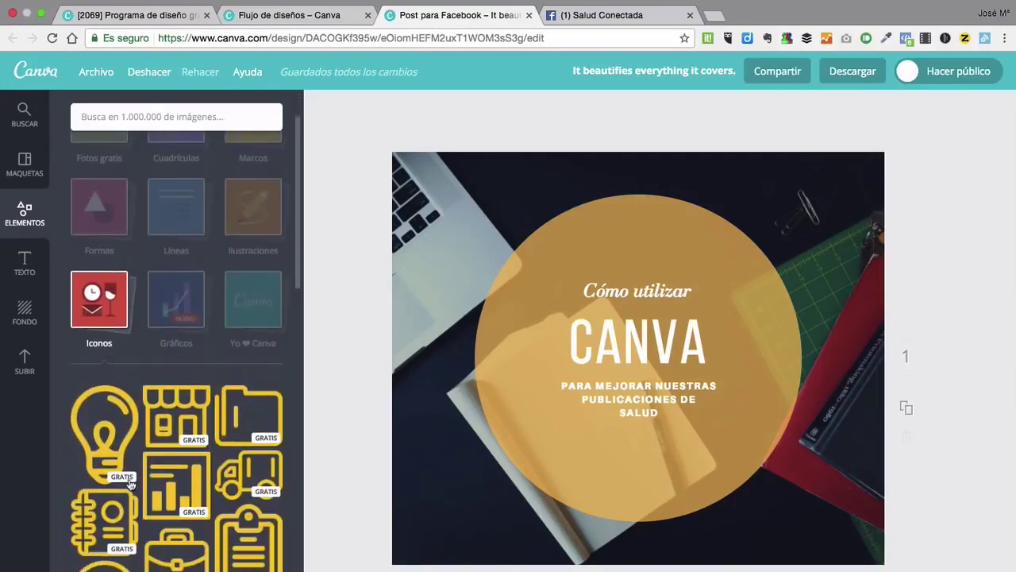
{"action": "scroll", "coordinate": [131, 484], "scroll_direction": "down", "scroll_amount": 15}
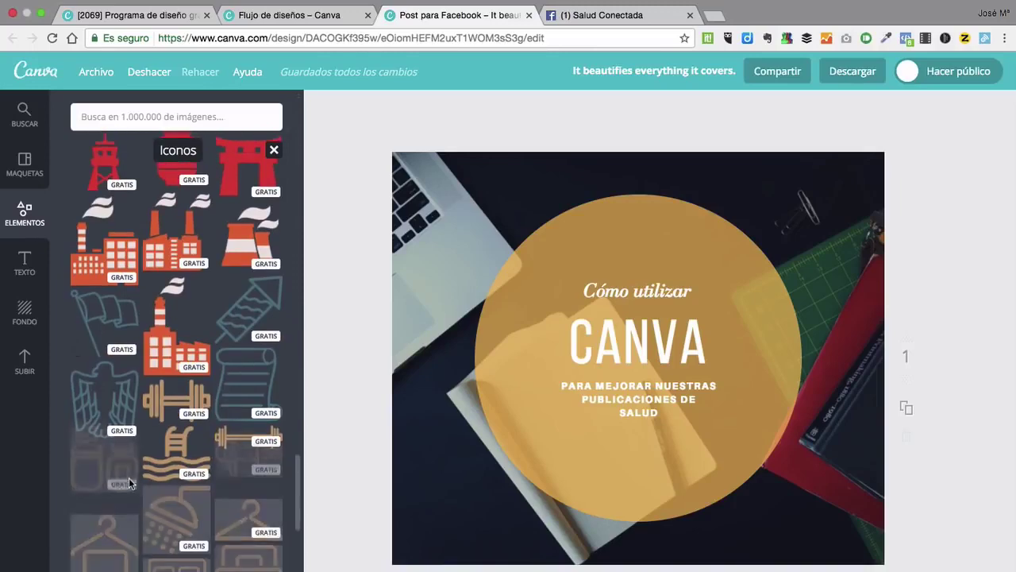
{"action": "scroll", "coordinate": [131, 485], "scroll_direction": "down", "scroll_amount": 15}
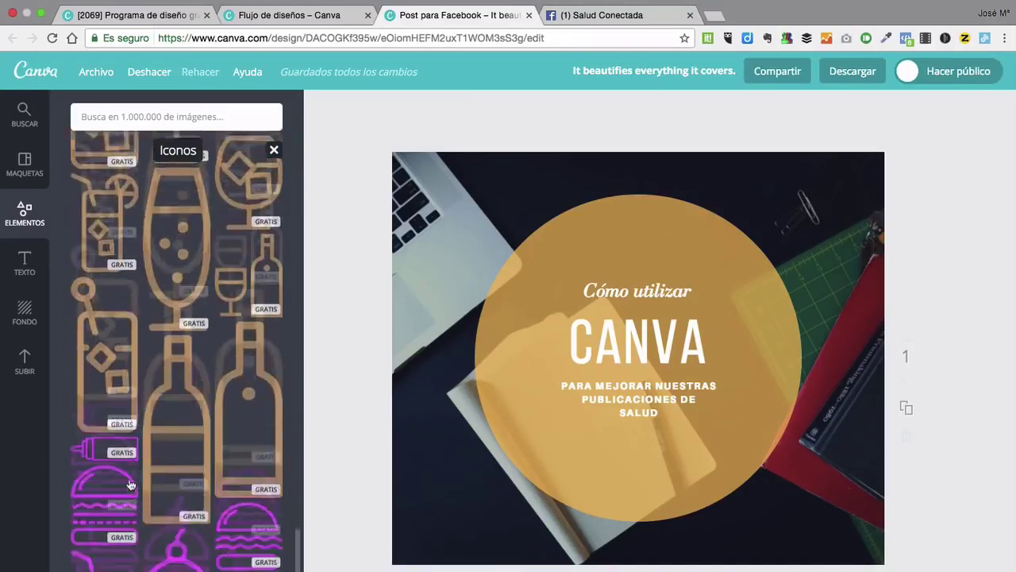
{"action": "scroll", "coordinate": [131, 485], "scroll_direction": "down", "scroll_amount": 15}
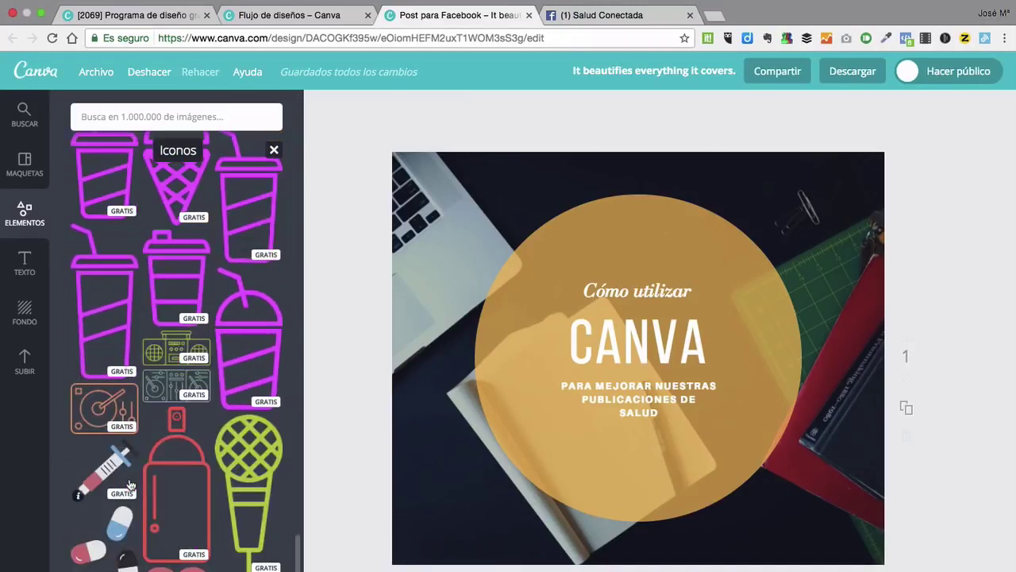
{"action": "scroll", "coordinate": [131, 484], "scroll_direction": "down", "scroll_amount": 1}
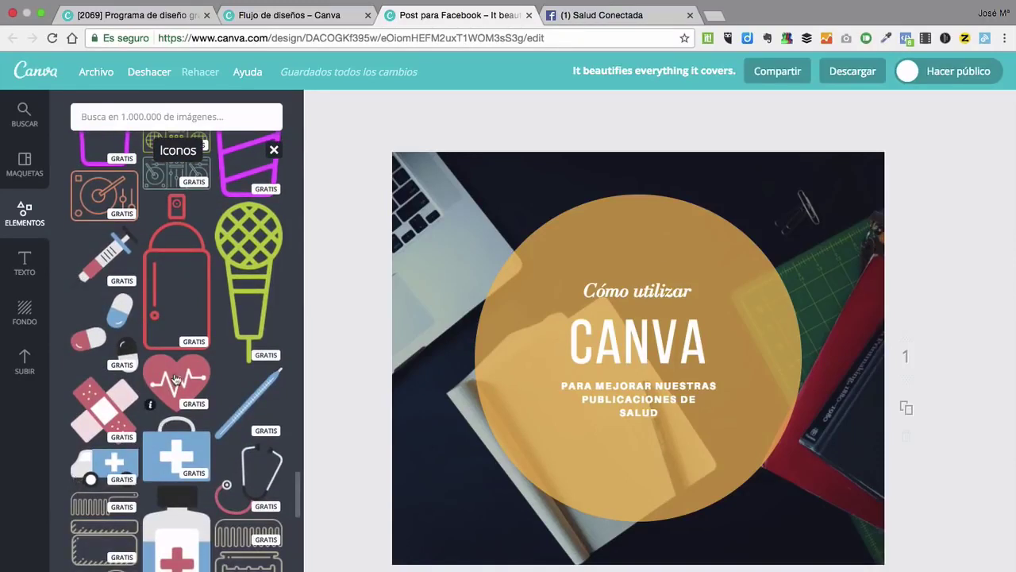
{"action": "left_click_drag", "start_coordinate": [175, 379], "coordinate": [624, 447]}
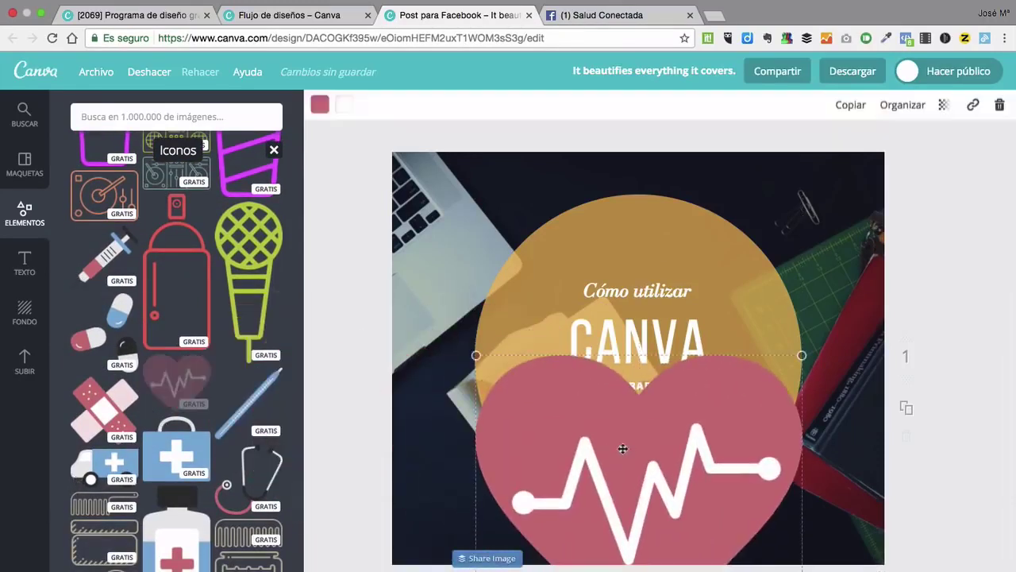
Shrink the heart icon to a small size and centre it under the subtitle inside the circle.
{"action": "left_click_drag", "start_coordinate": [476, 355], "coordinate": [653, 503]}
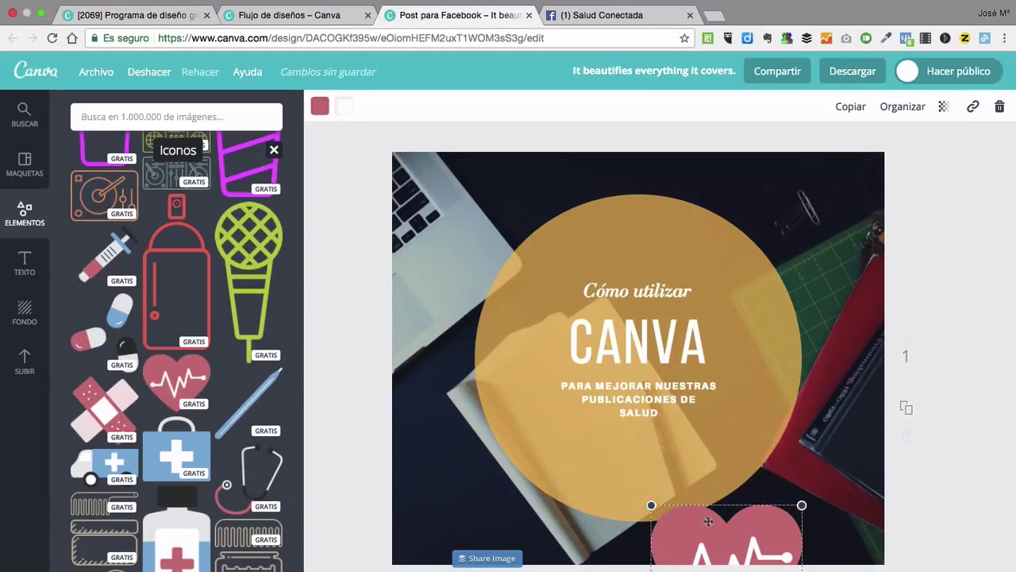
{"action": "left_click_drag", "start_coordinate": [707, 521], "coordinate": [606, 401]}
{"action": "left_click_drag", "start_coordinate": [694, 508], "coordinate": [609, 436]}
{"action": "left_click_drag", "start_coordinate": [578, 406], "coordinate": [637, 473]}
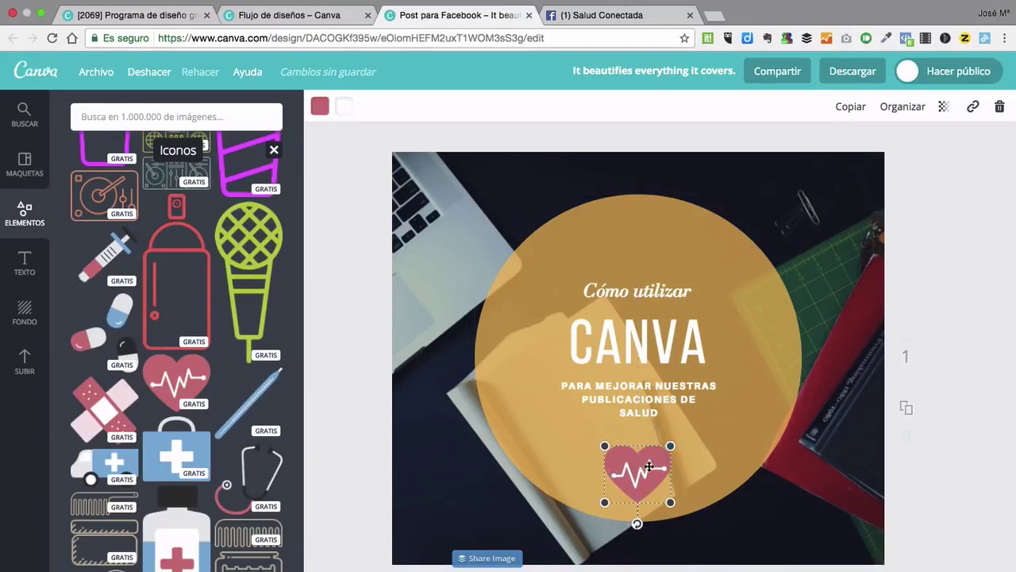
Try the document's brown on the heart shape, and set its fill colour to white.
{"action": "left_click", "coordinate": [322, 108]}
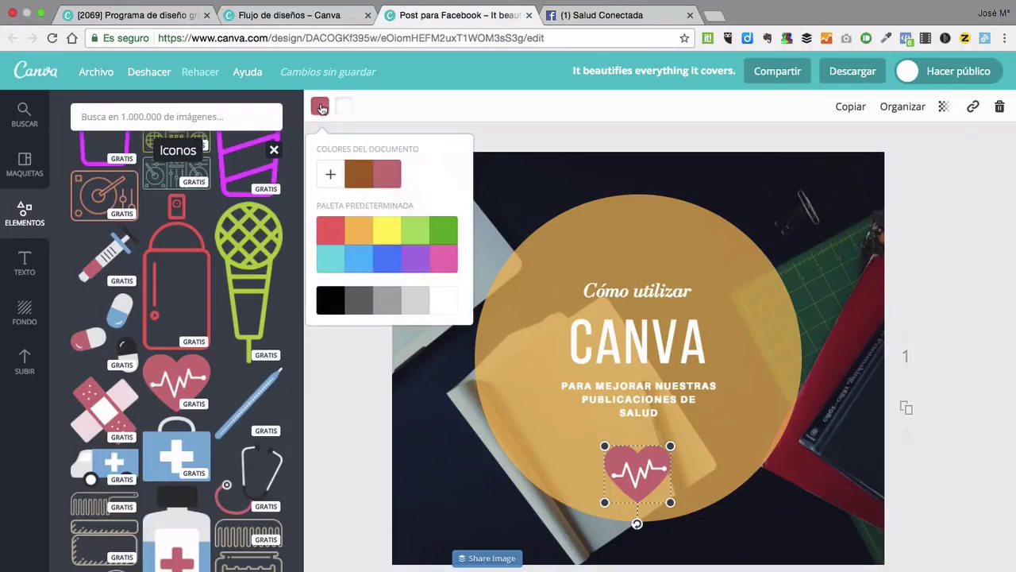
{"action": "left_click", "coordinate": [441, 300]}
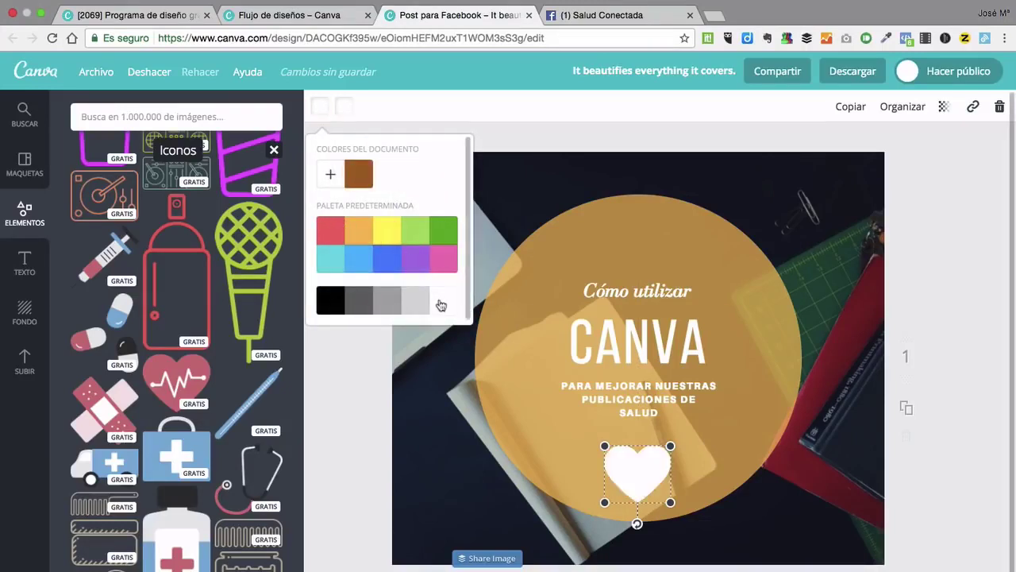
{"action": "left_click", "coordinate": [359, 184]}
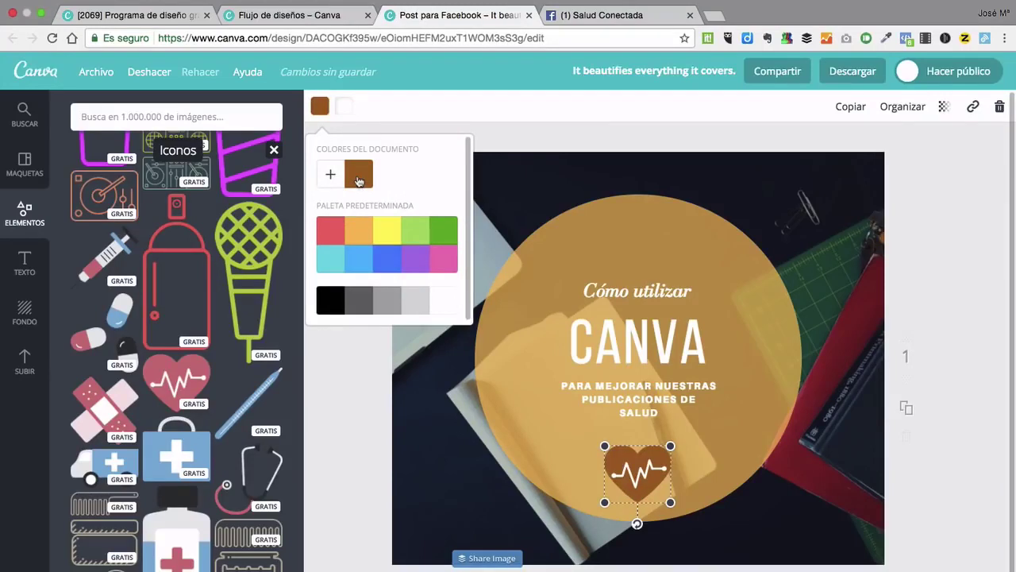
{"action": "left_click", "coordinate": [439, 300]}
Try black and red on the heart's heartbeat line, and set it to the orange of the default palette.
{"action": "left_click", "coordinate": [345, 108]}
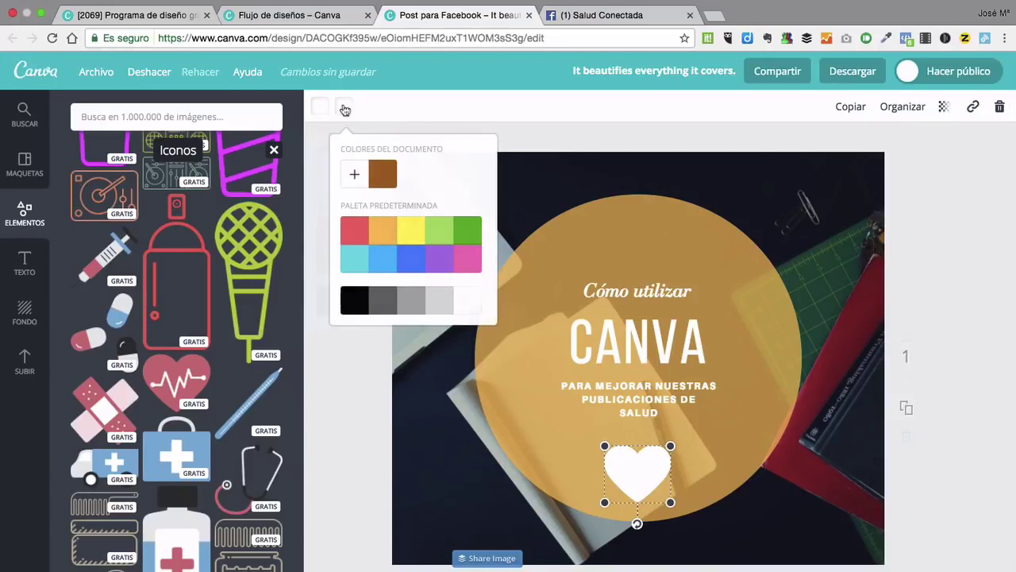
{"action": "left_click", "coordinate": [352, 302]}
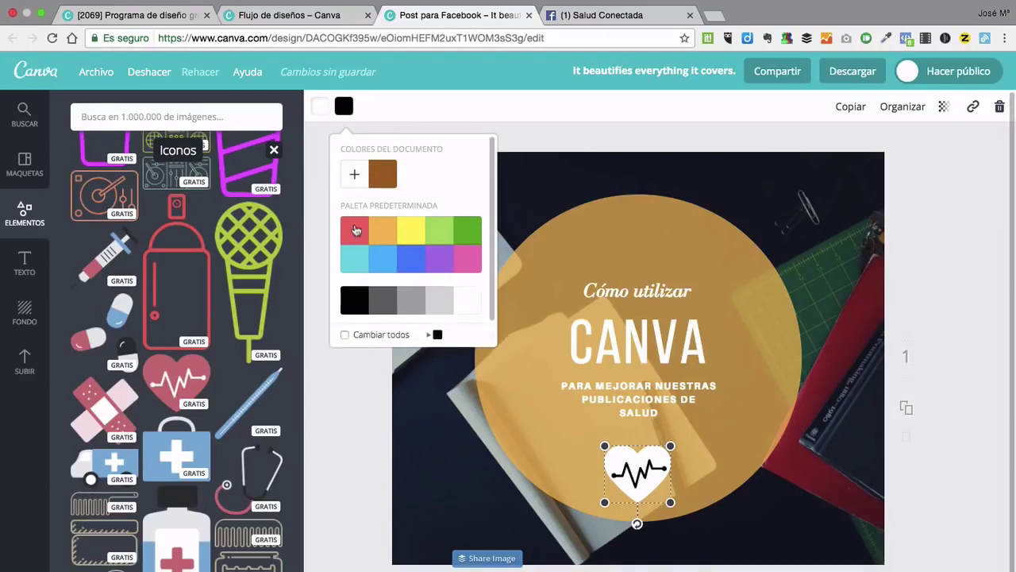
{"action": "left_click", "coordinate": [355, 230]}
{"action": "left_click", "coordinate": [387, 231]}
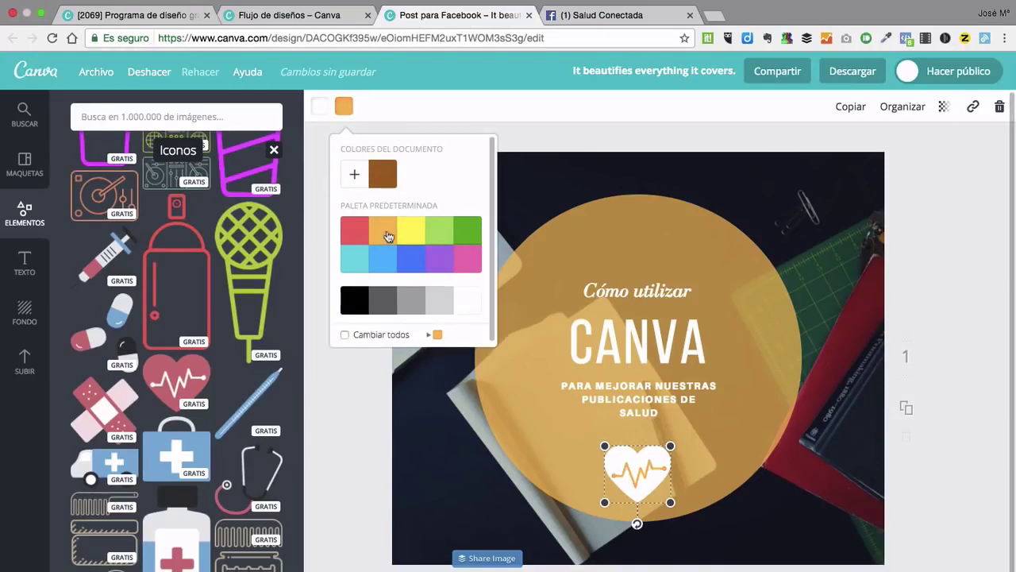
{"action": "left_click", "coordinate": [344, 105]}
Move the heart icon slightly up towards the subtitle, deselect it and close the icons category.
{"action": "left_click_drag", "start_coordinate": [635, 494], "coordinate": [635, 483]}
{"action": "left_click", "coordinate": [832, 544]}
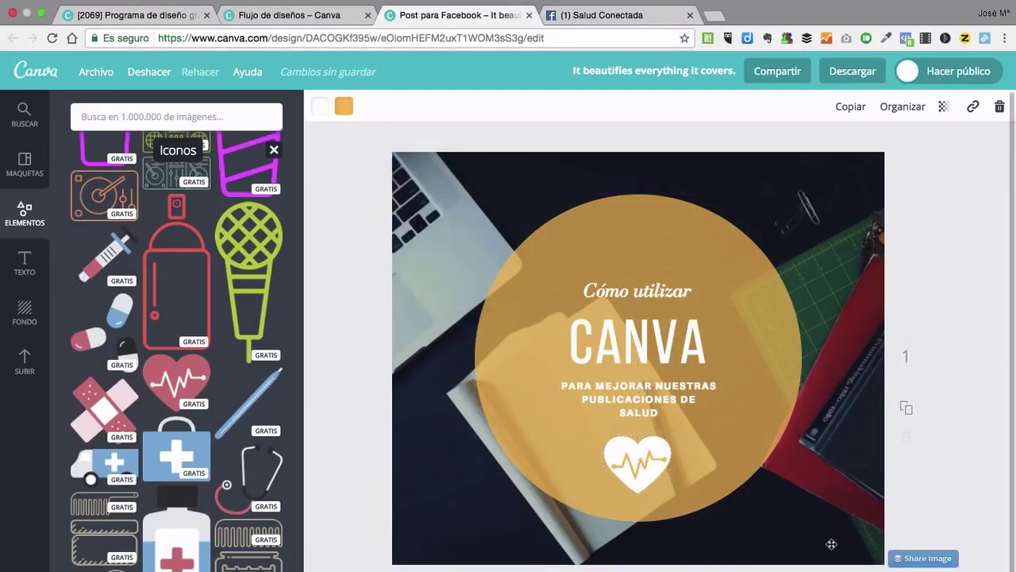
{"action": "left_click", "coordinate": [950, 481]}
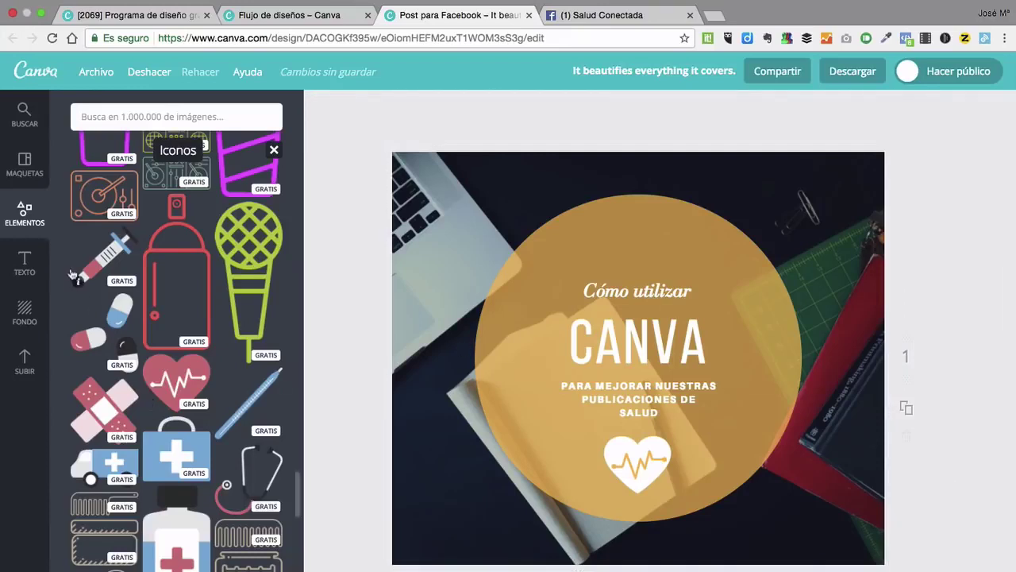
{"action": "left_click", "coordinate": [274, 150]}
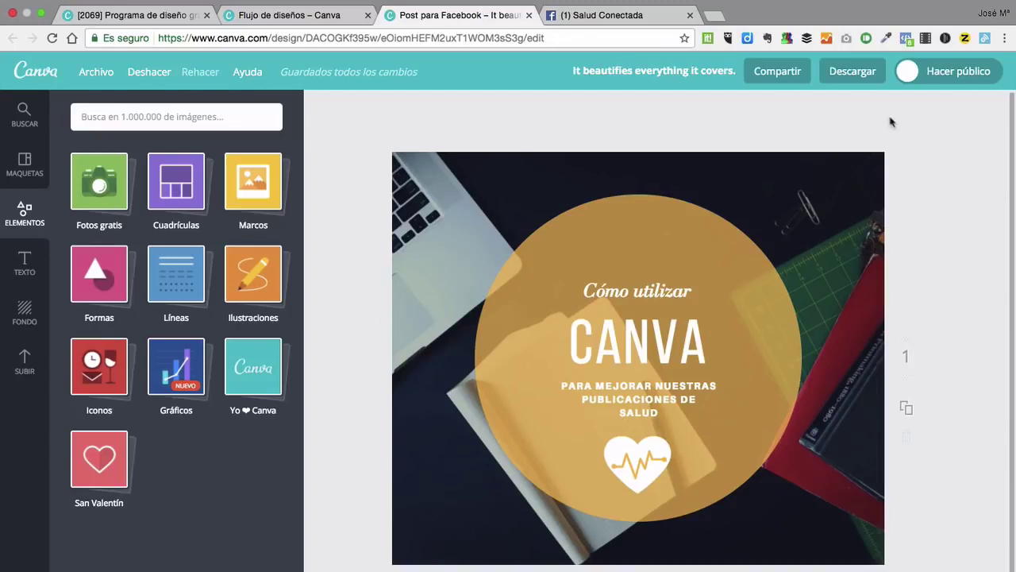
Download the design as a JPG named Canva into the CANVA folder and return to the overview of all designs.
{"action": "left_click", "coordinate": [845, 73]}
{"action": "left_click", "coordinate": [828, 144]}
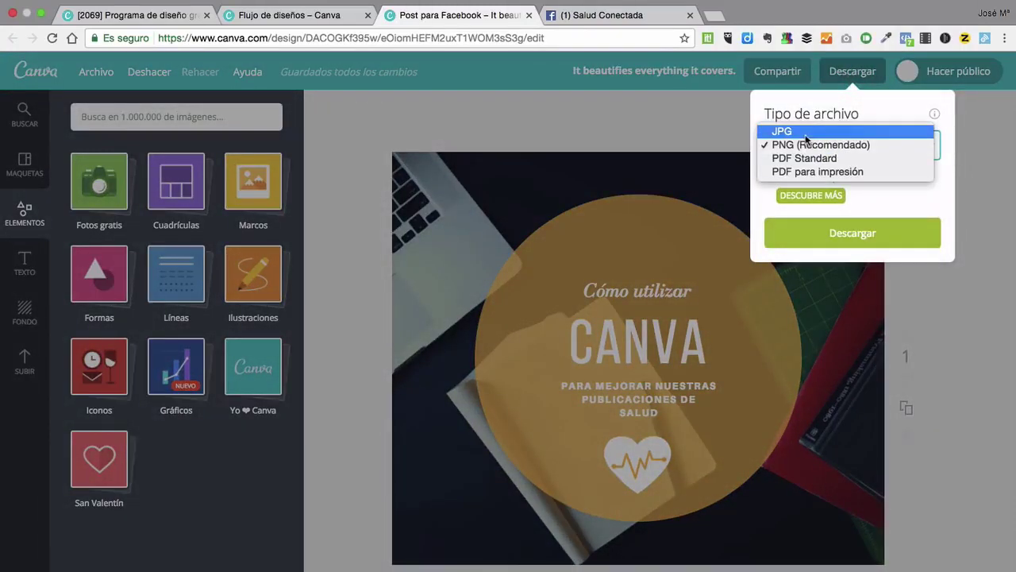
{"action": "left_click", "coordinate": [806, 133]}
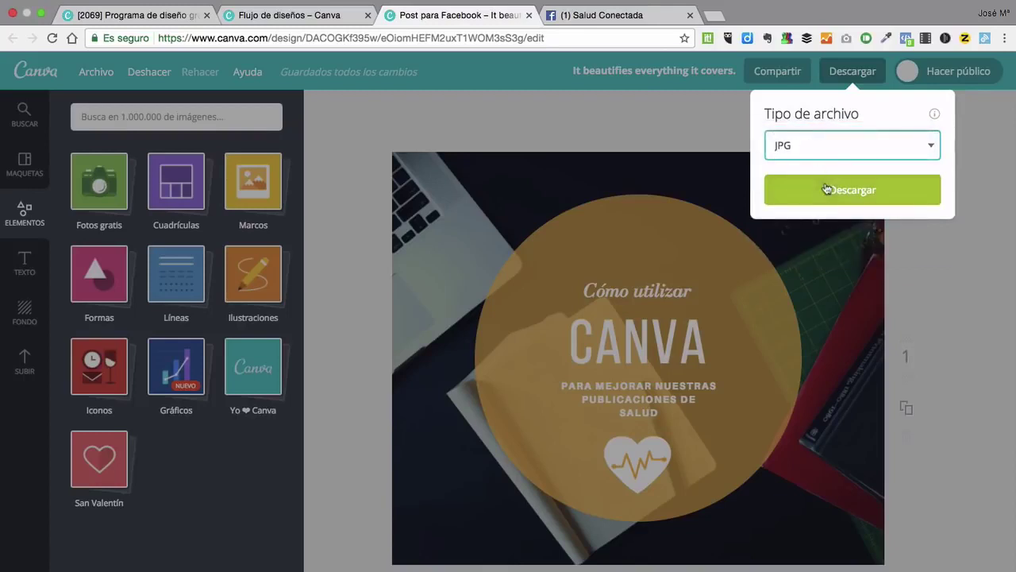
{"action": "left_click", "coordinate": [832, 191]}
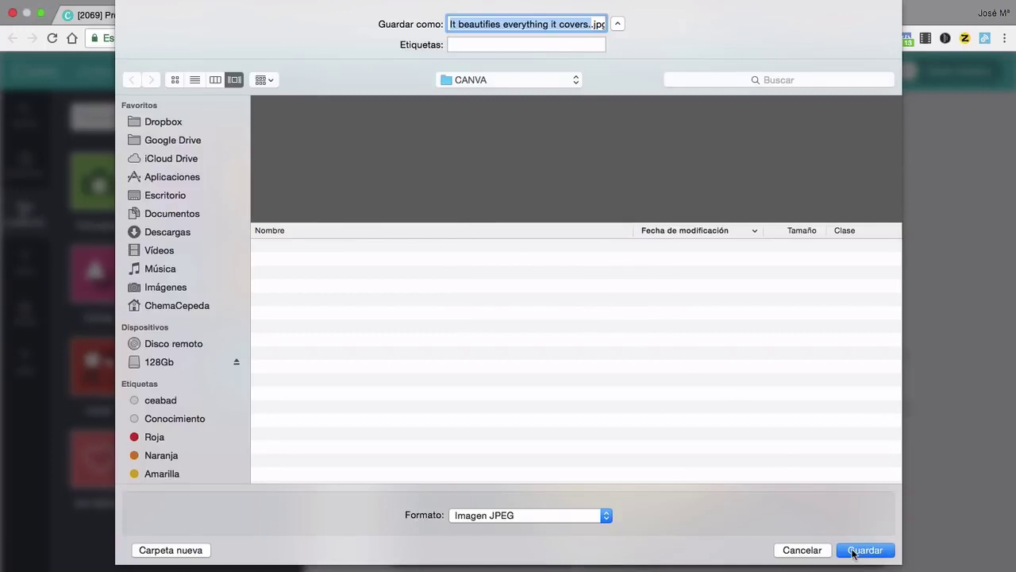
{"action": "type", "text": "Canva"}
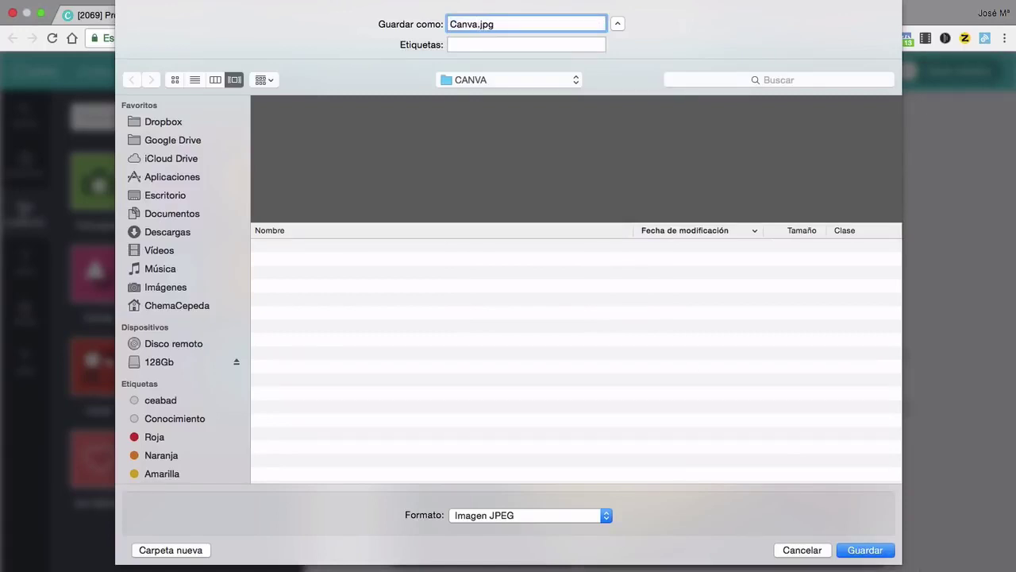
{"action": "left_click", "coordinate": [866, 552]}
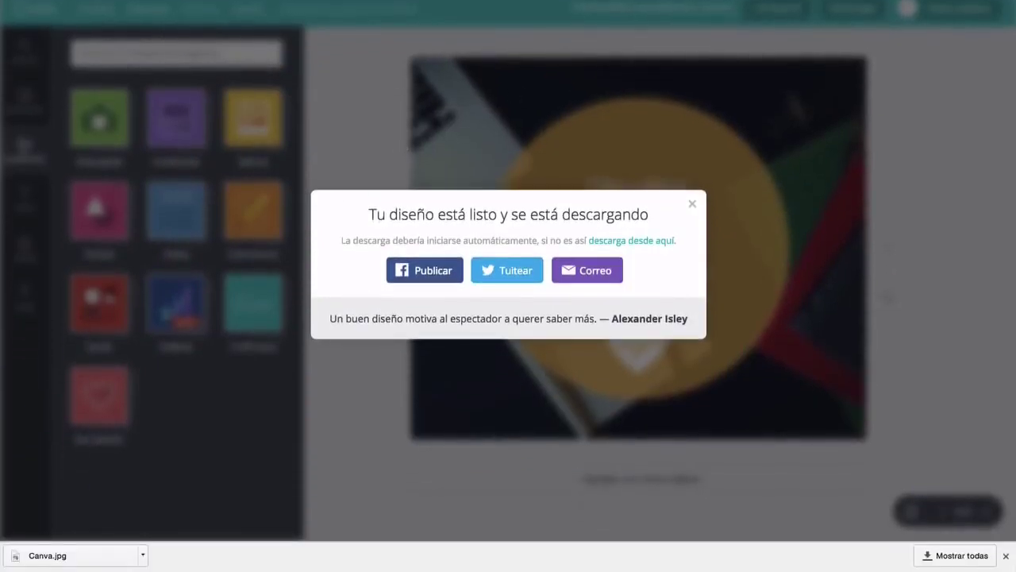
{"action": "left_click", "coordinate": [249, 218]}
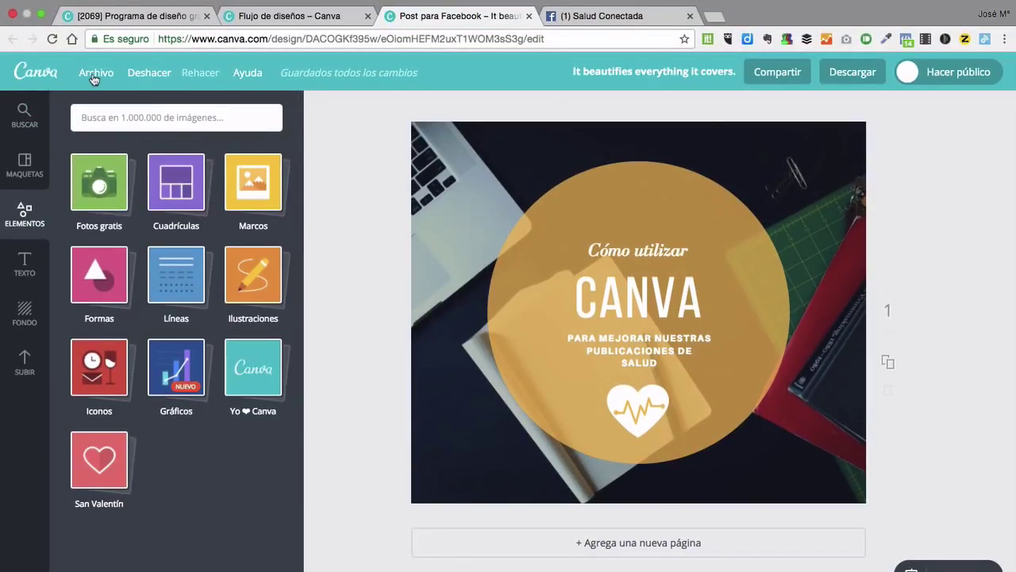
{"action": "left_click", "coordinate": [40, 74]}
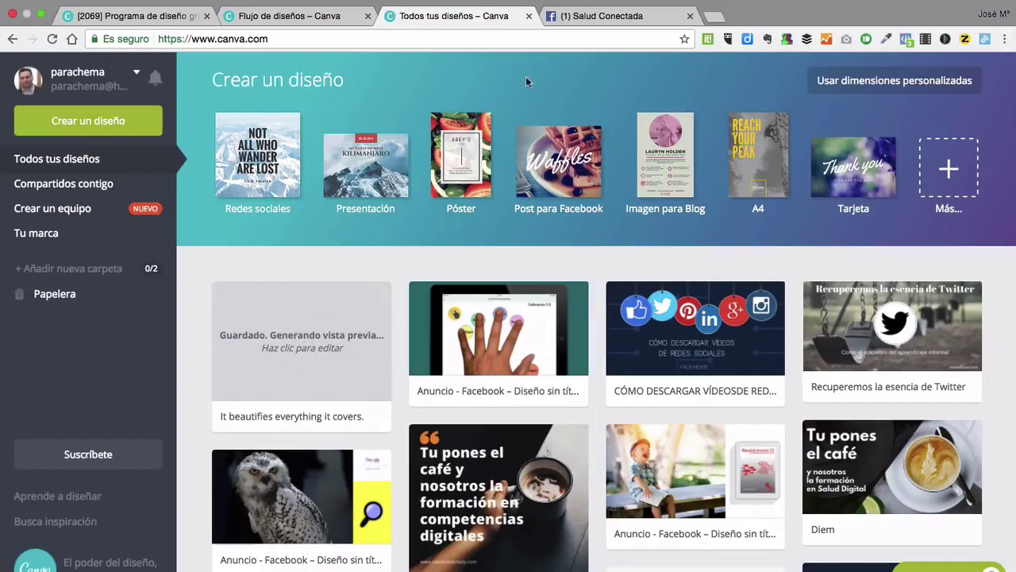
Switch to the Salud Conectada page on Facebook, start a new post and attach Canva.jpg to it.
{"action": "left_click", "coordinate": [610, 18]}
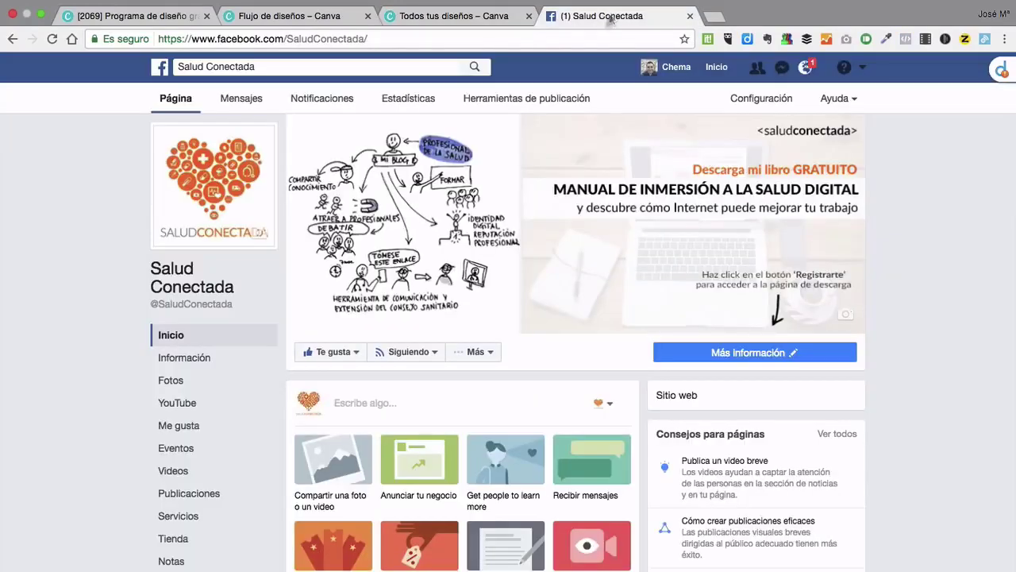
{"action": "left_click", "coordinate": [416, 406]}
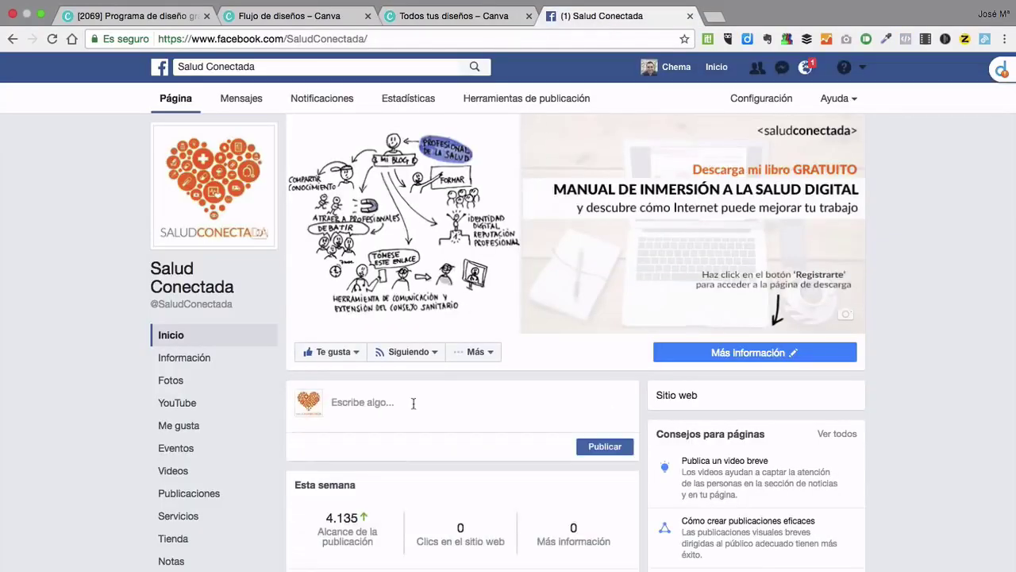
{"action": "left_click", "coordinate": [413, 404]}
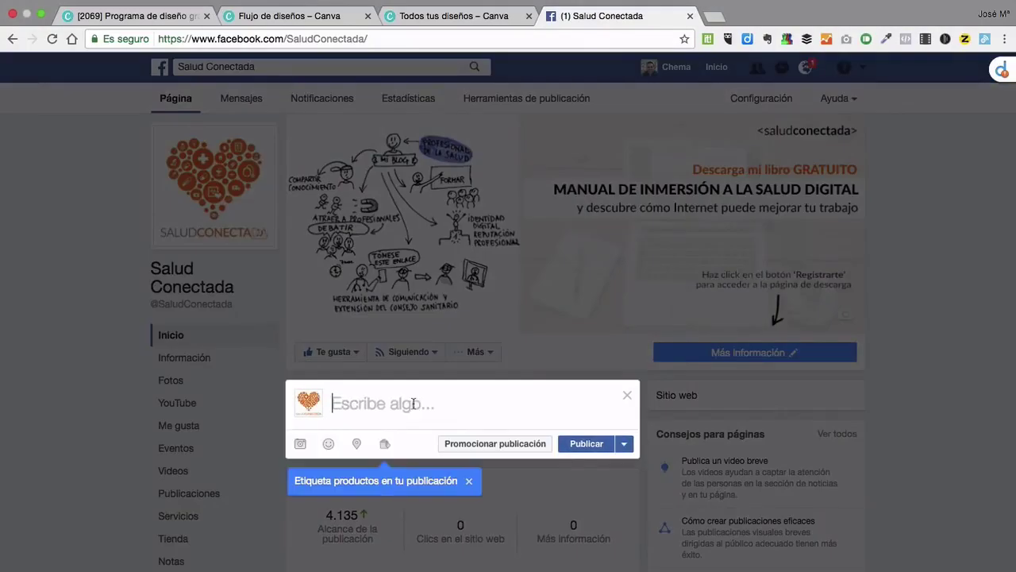
{"action": "left_click", "coordinate": [301, 444]}
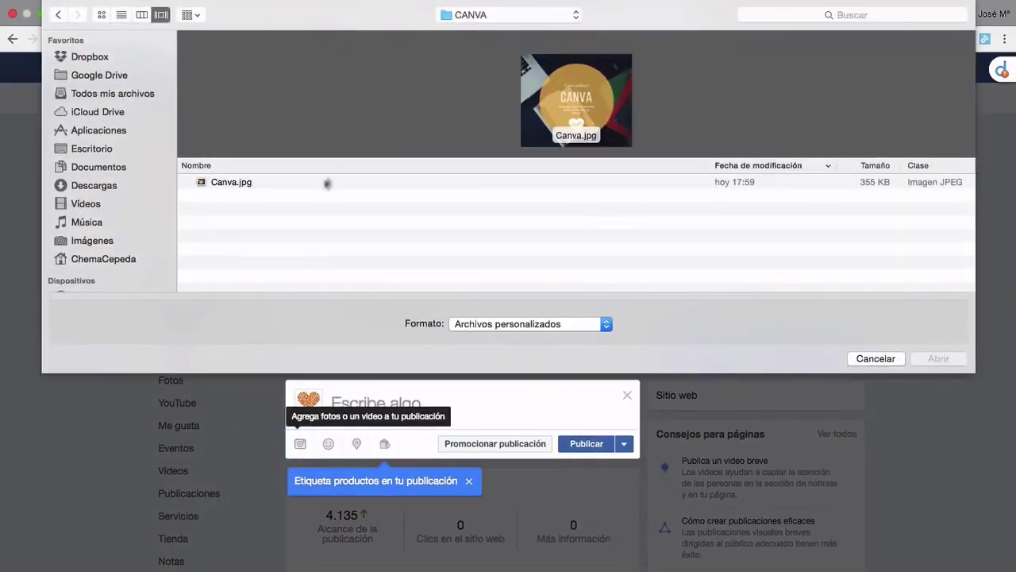
{"action": "left_click", "coordinate": [253, 184]}
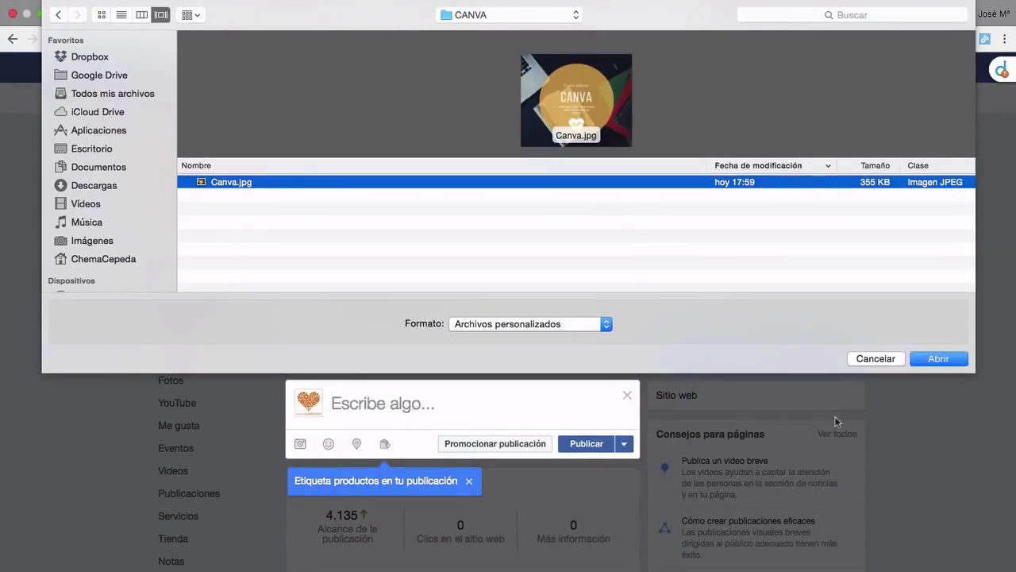
{"action": "left_click", "coordinate": [940, 359]}
Write 'Preparando el vídeo para el newsletter del lunes ¡No os lo perdáis!' as the post text and publish the post with its image.
{"action": "left_click", "coordinate": [450, 402]}
{"action": "type", "text": "p"}
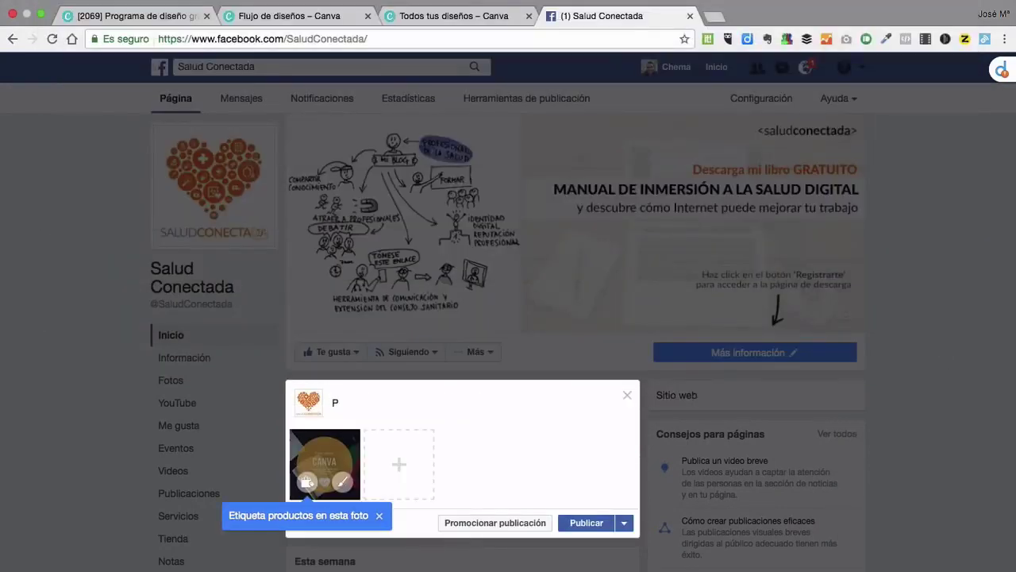
{"action": "key", "text": "BackSpace"}
{"action": "type", "text": "Preparando el vídeo para el news"}
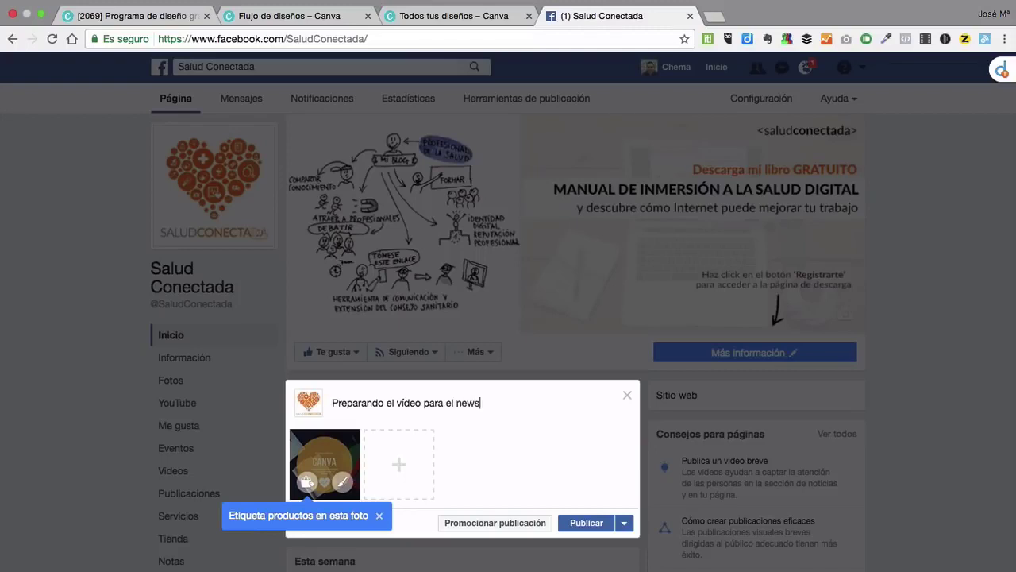
{"action": "type", "text": "letter del lunes ¡No os lo"}
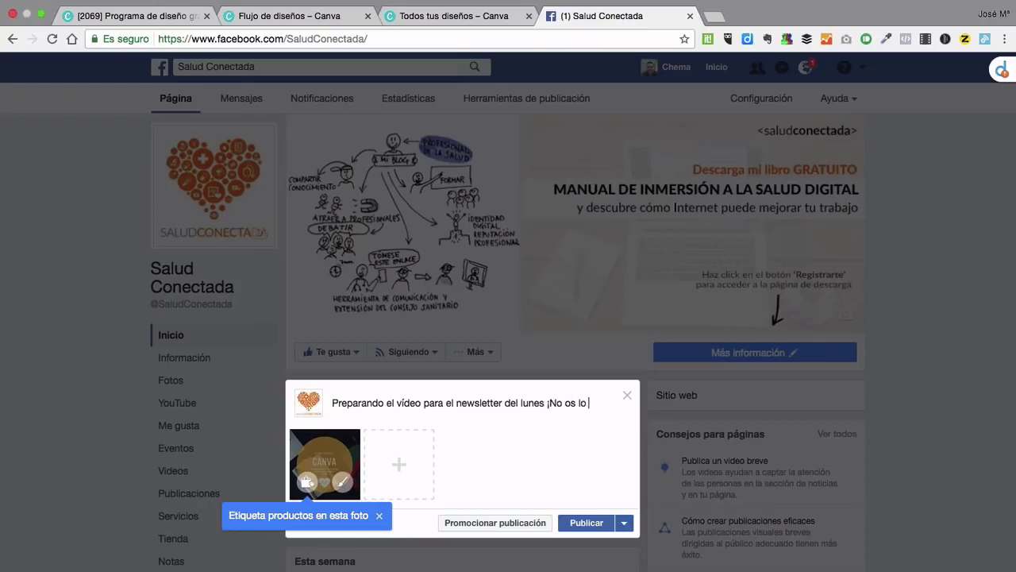
{"action": "type", "text": " perdáis!"}
{"action": "left_click", "coordinate": [572, 520]}
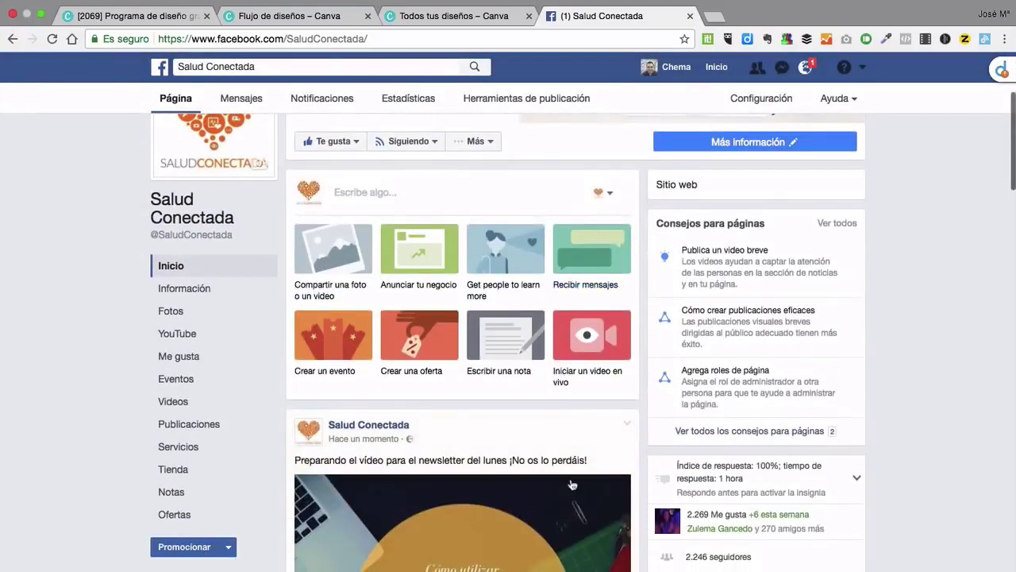
View the published post's Canva image enlarged on the page, close it and switch back to the Canva overview of all designs.
{"action": "scroll", "coordinate": [572, 484], "scroll_direction": "down", "scroll_amount": 3}
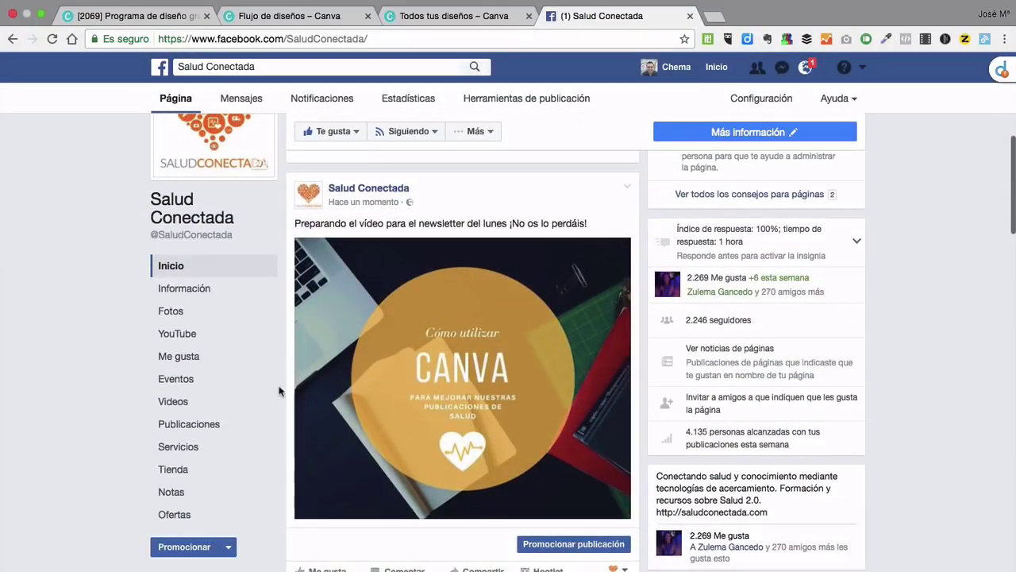
{"action": "scroll", "coordinate": [489, 314], "scroll_direction": "down", "scroll_amount": 2}
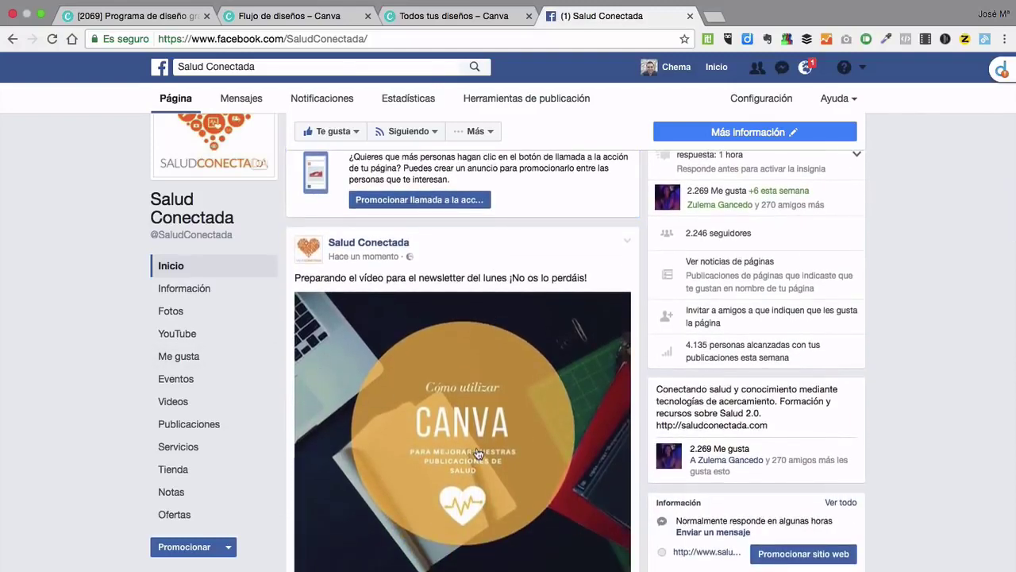
{"action": "scroll", "coordinate": [479, 453], "scroll_direction": "down", "scroll_amount": 1}
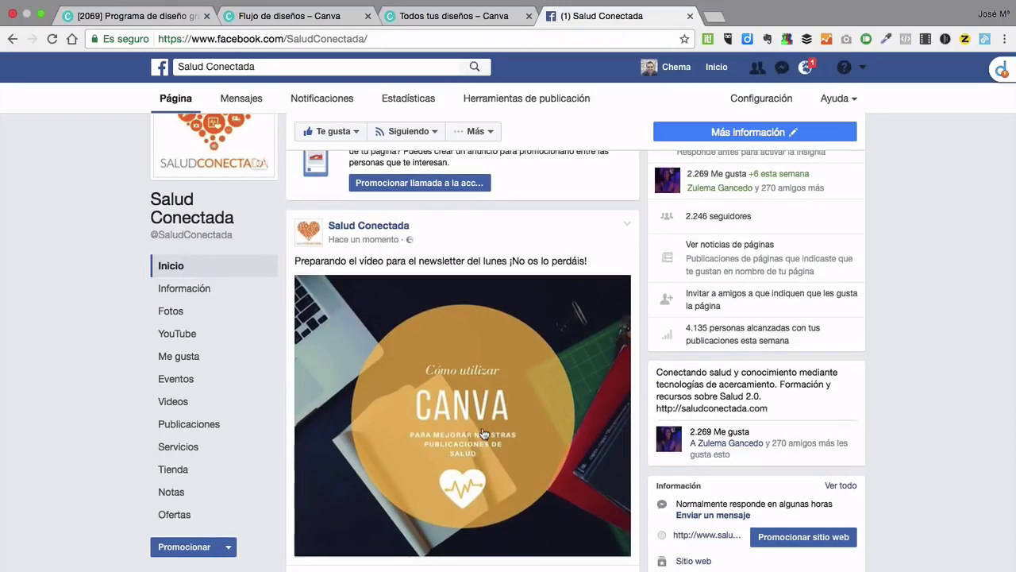
{"action": "left_click", "coordinate": [483, 433]}
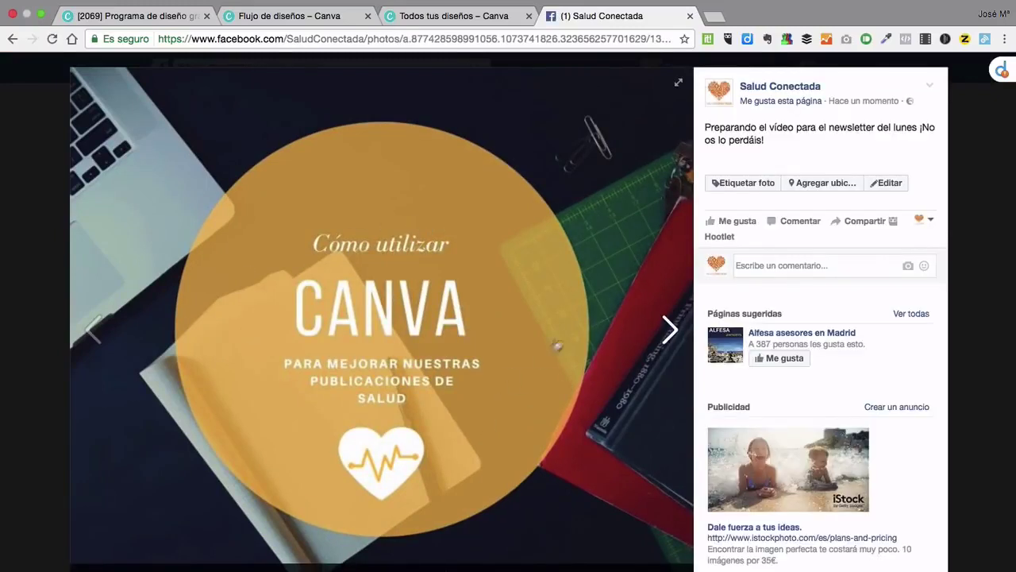
{"action": "left_click", "coordinate": [975, 109]}
{"action": "scroll", "coordinate": [487, 351], "scroll_direction": "down", "scroll_amount": 2}
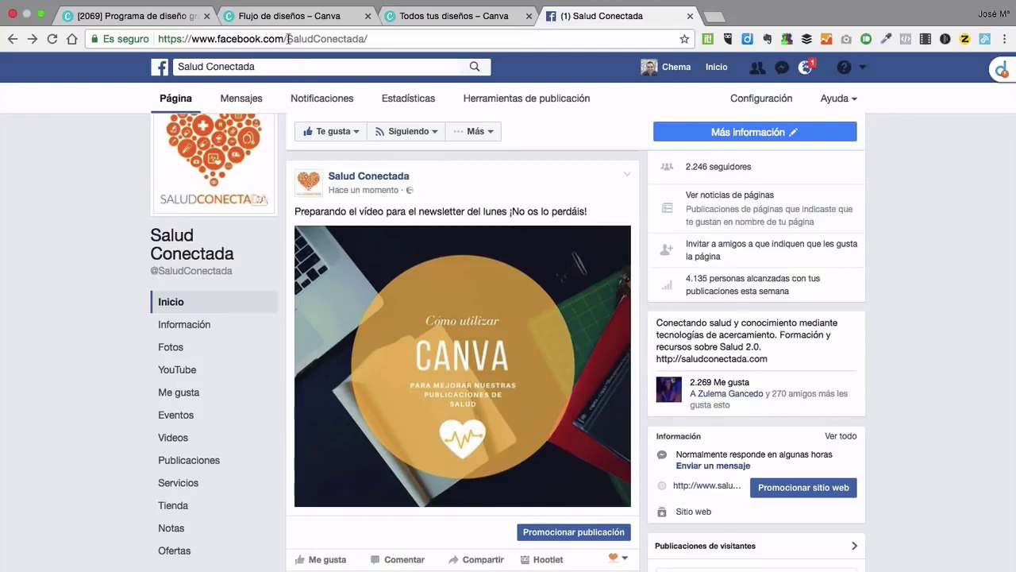
{"action": "left_click", "coordinate": [401, 19]}
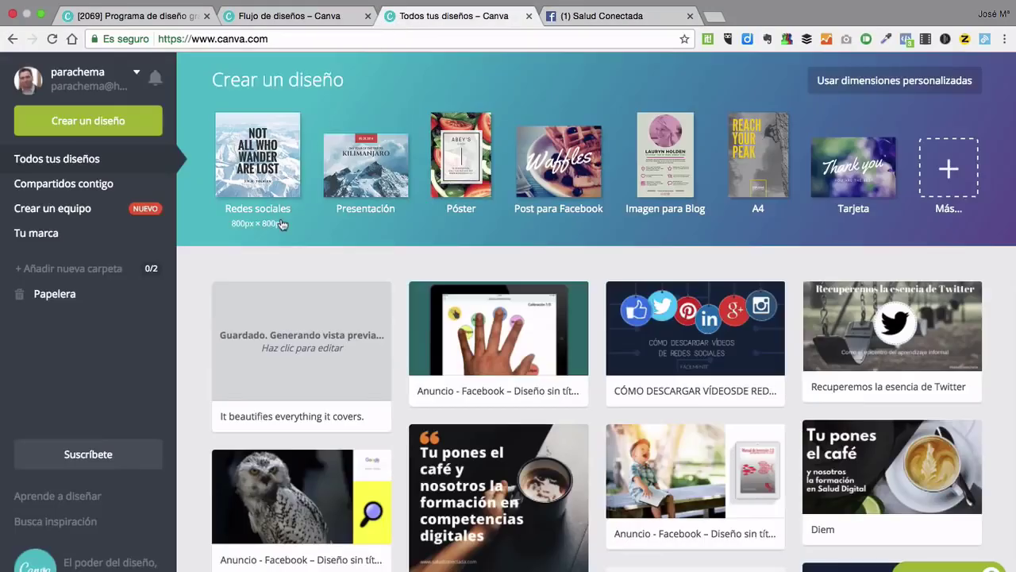